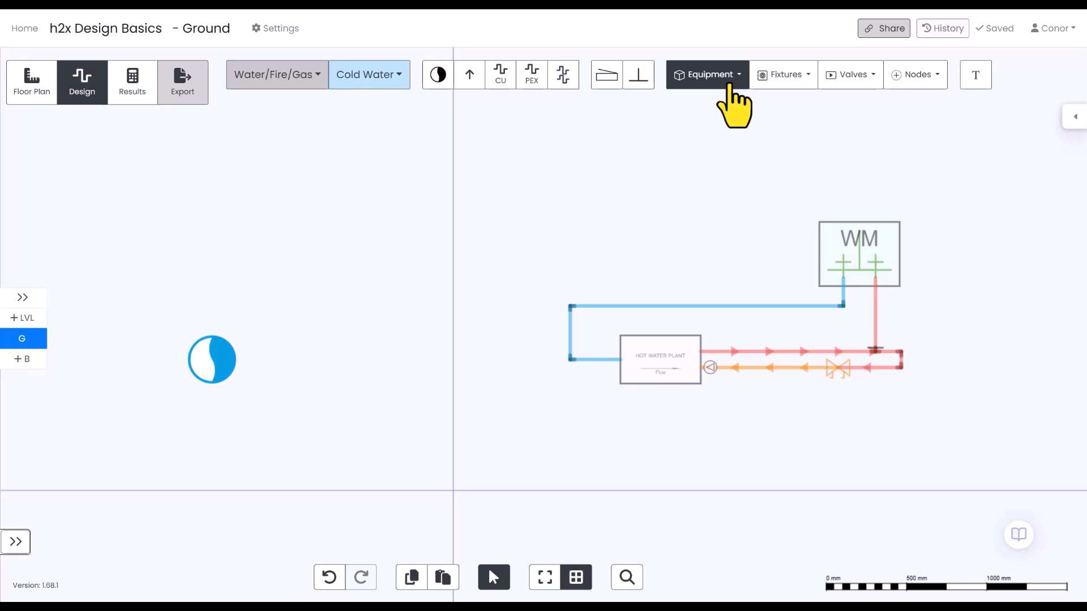
# Insert a water softener between the cold water flow source and the hot water plant, aligned horizontally with both.
pyautogui.click(729, 85)
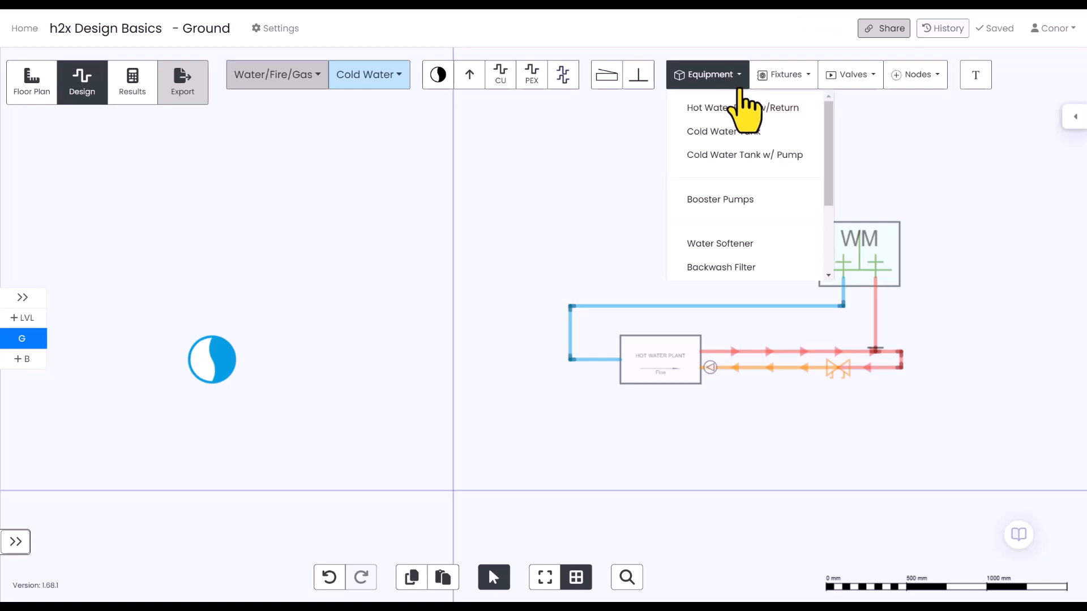
pyautogui.click(748, 244)
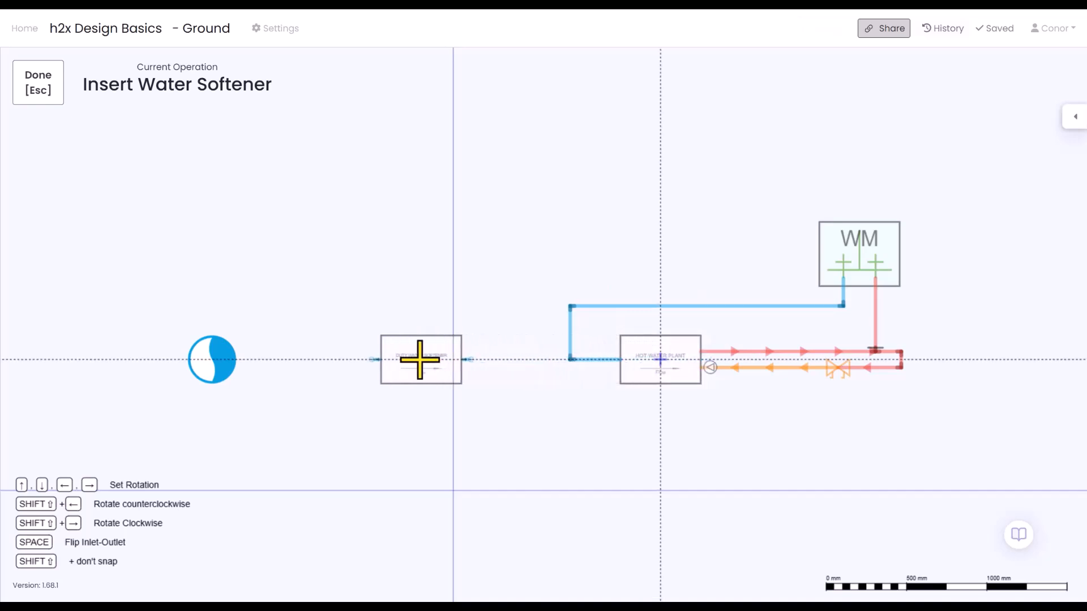
pyautogui.click(404, 360)
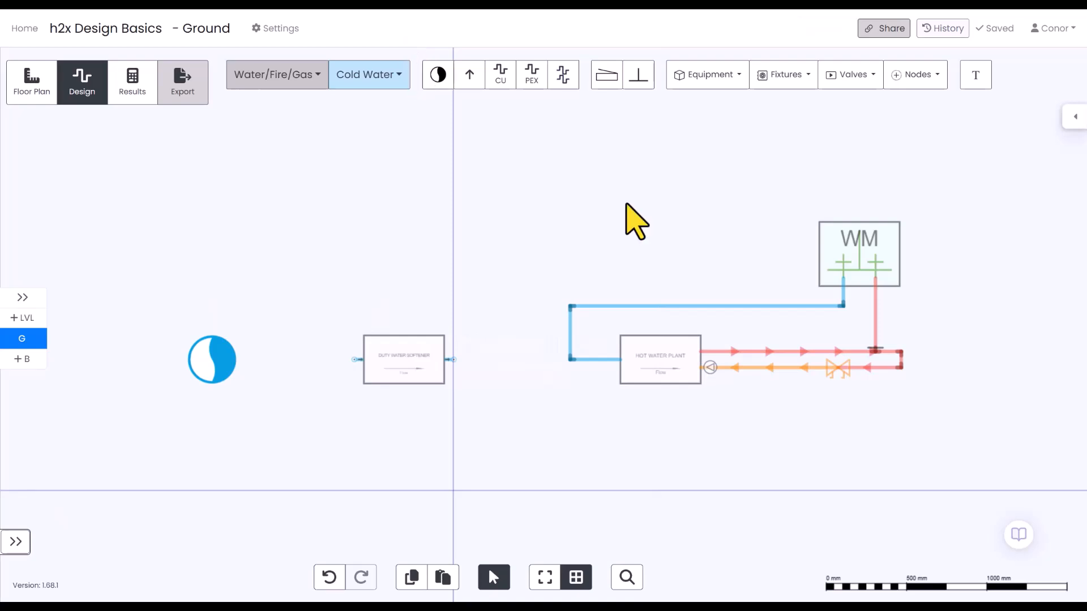
# Review the water softener's specifications and configuration setting, and the hot water plant's outlet properties.
pyautogui.click(407, 383)
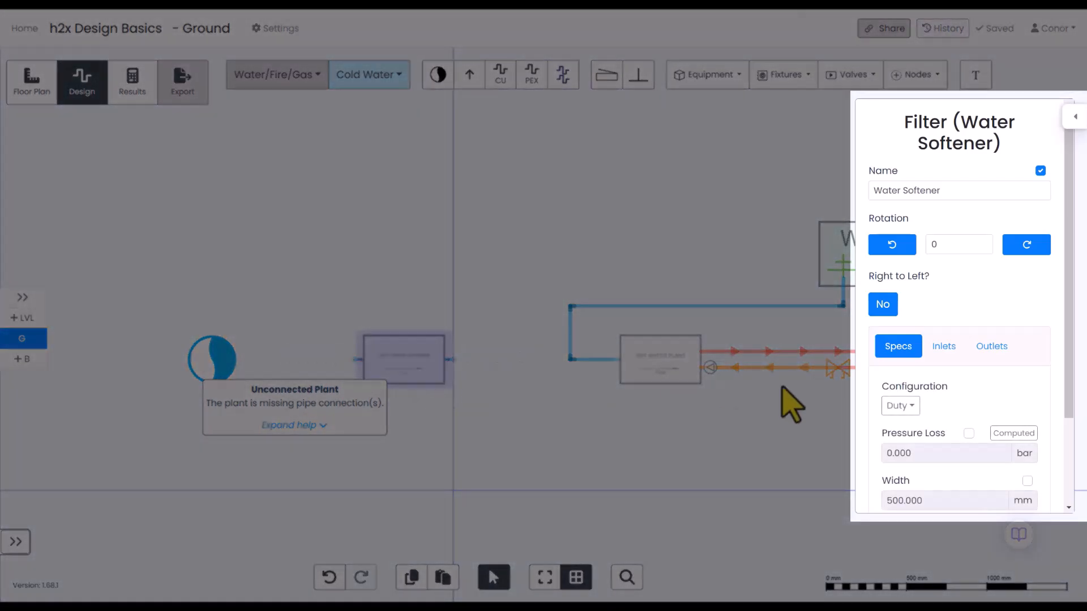
pyautogui.scroll(-2, 1002, 450)
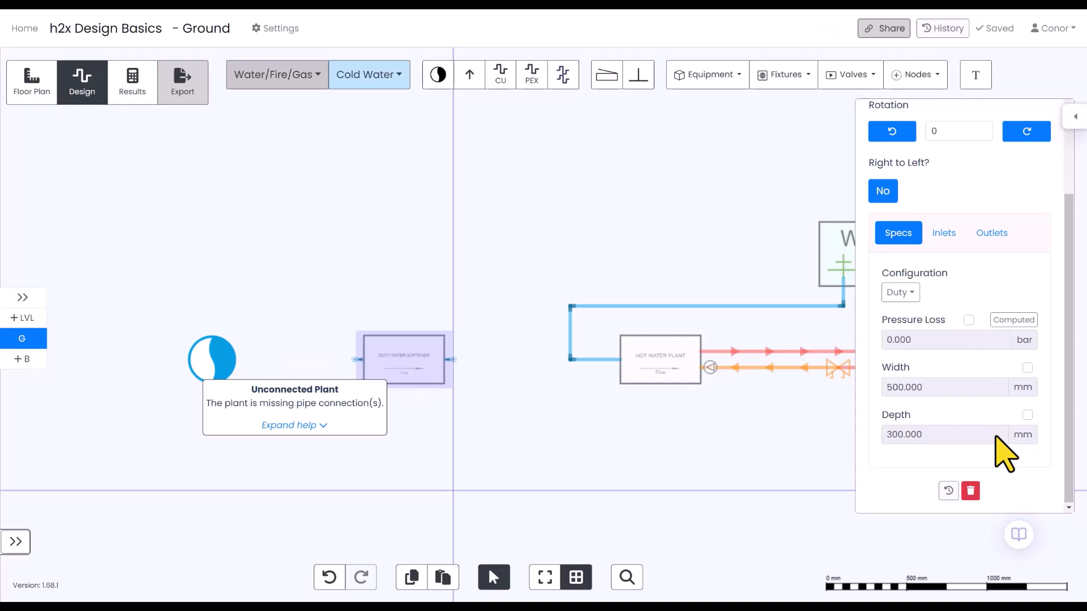
pyautogui.click(904, 292)
pyautogui.click(728, 397)
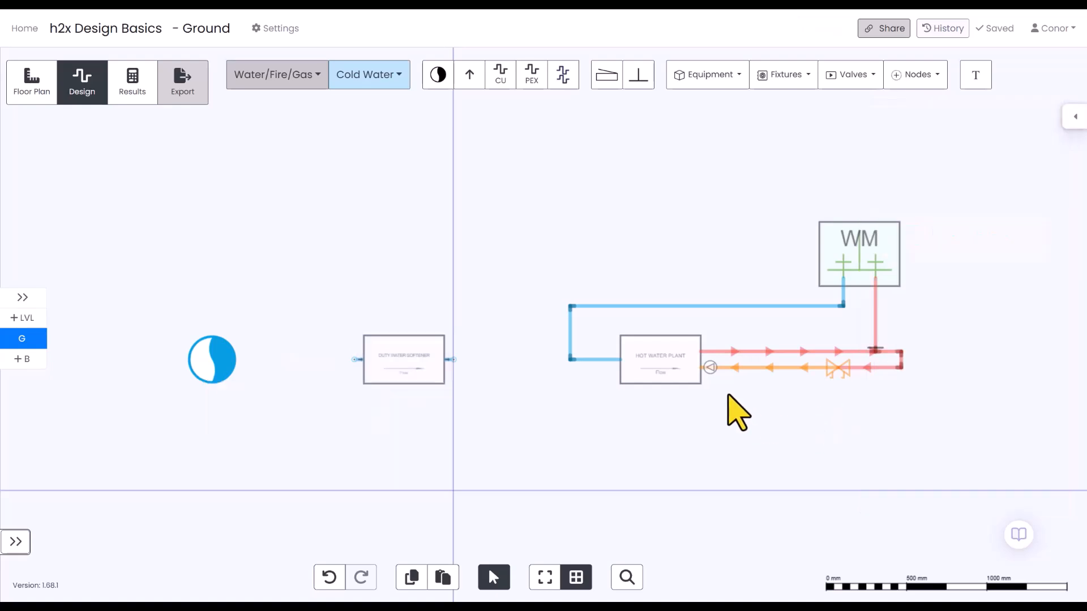
pyautogui.click(656, 375)
pyautogui.click(997, 347)
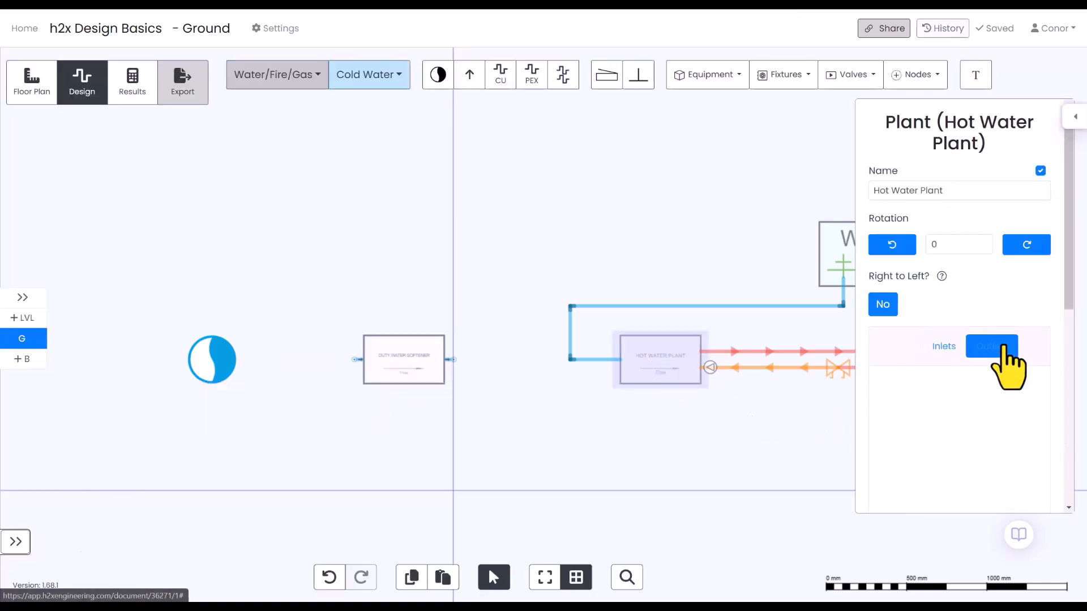
pyautogui.scroll(-5, 1014, 388)
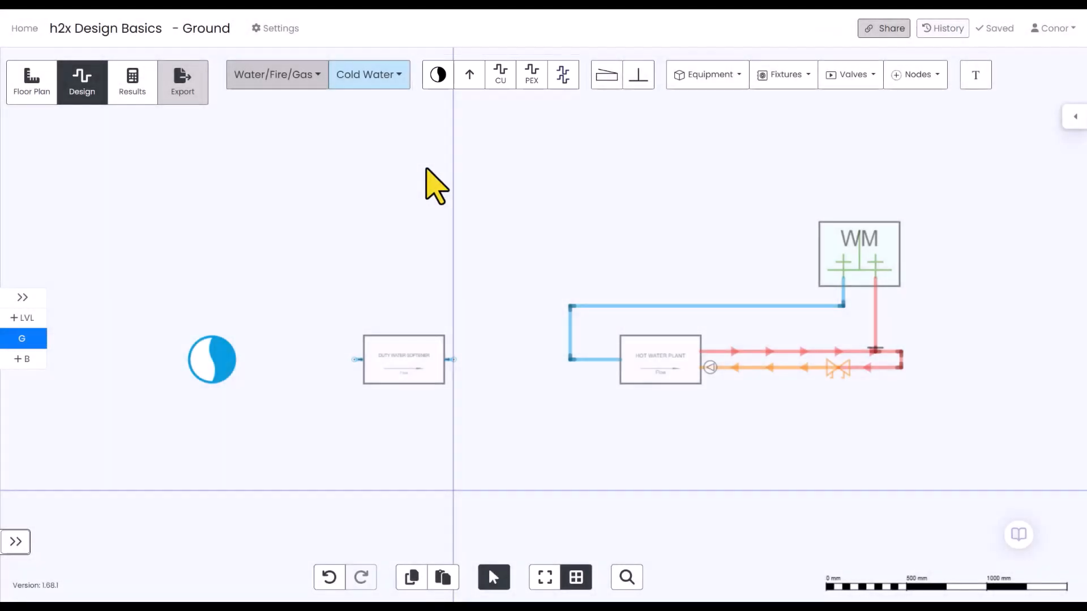
# Draw a serpentine cold water main pipe above the hot water plant, with three horizontal runs of about 1.08, 1.04 and 1.08 m.
pyautogui.click(506, 76)
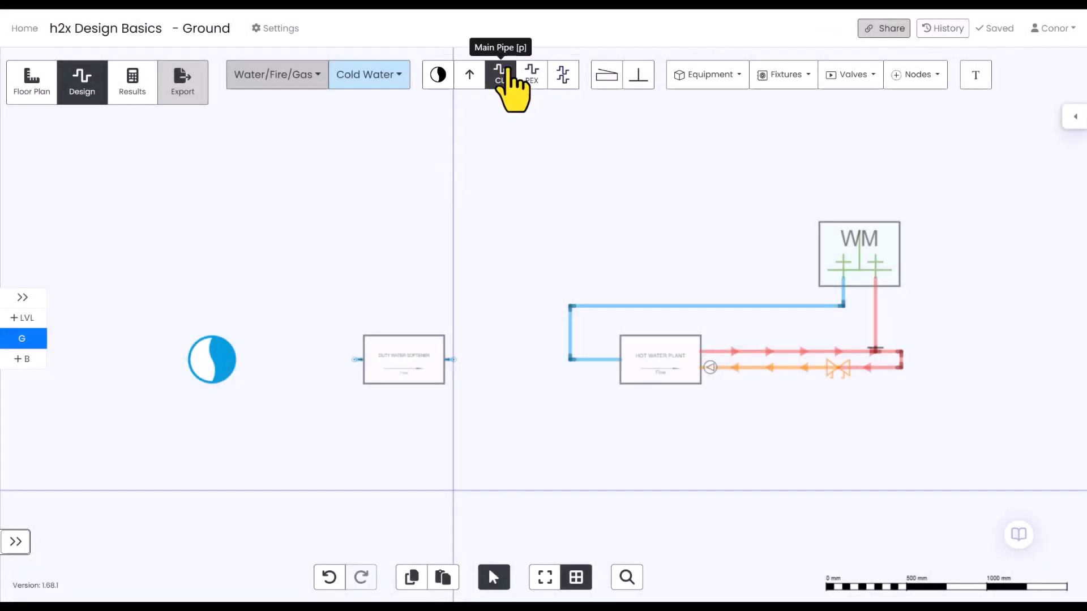
pyautogui.click(508, 69)
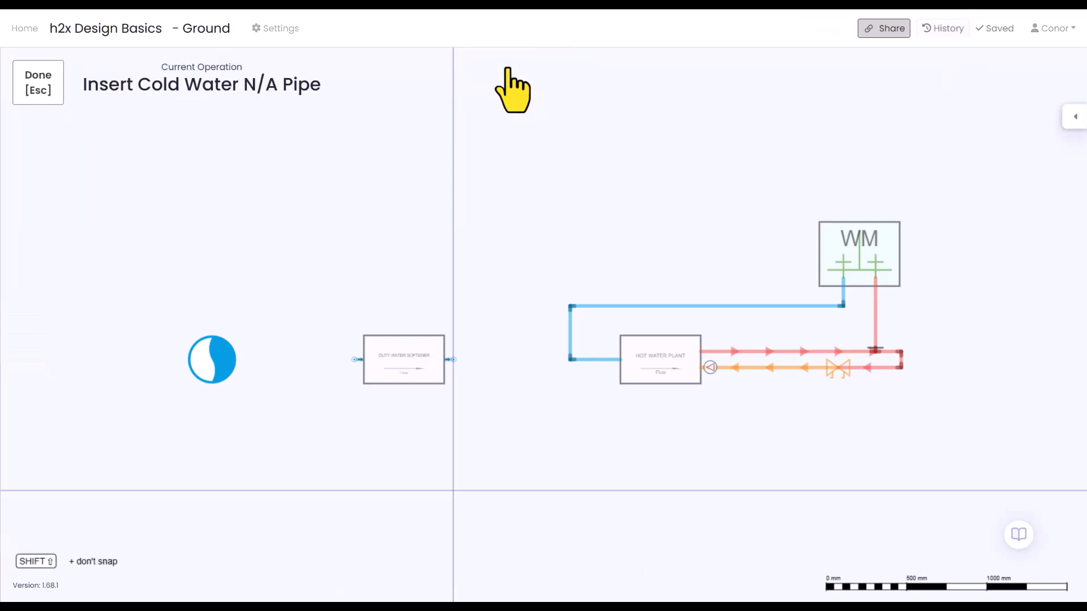
pyautogui.click(504, 202)
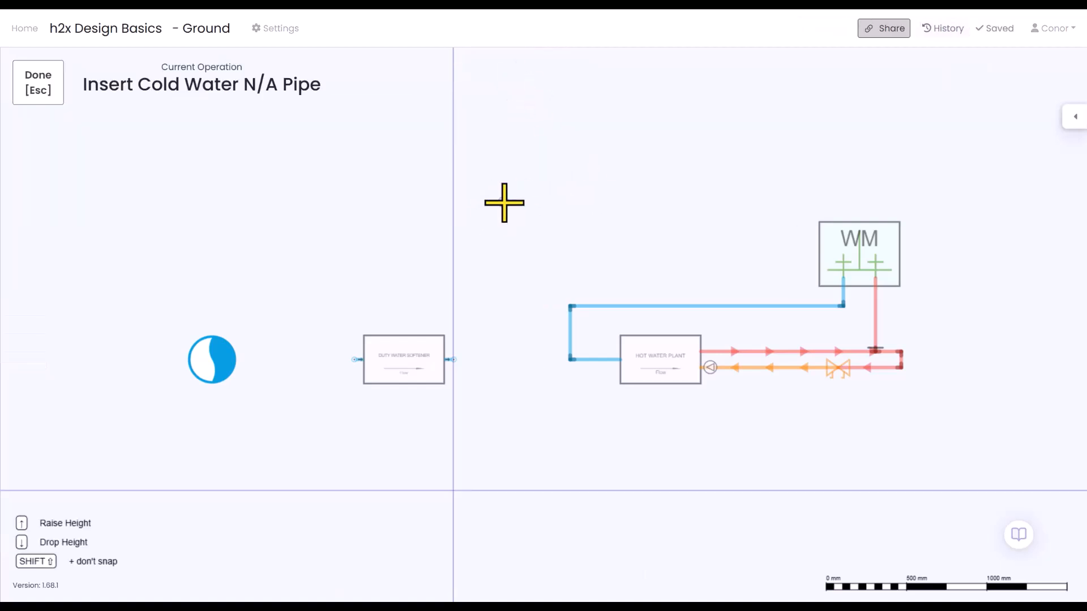
pyautogui.click(676, 201)
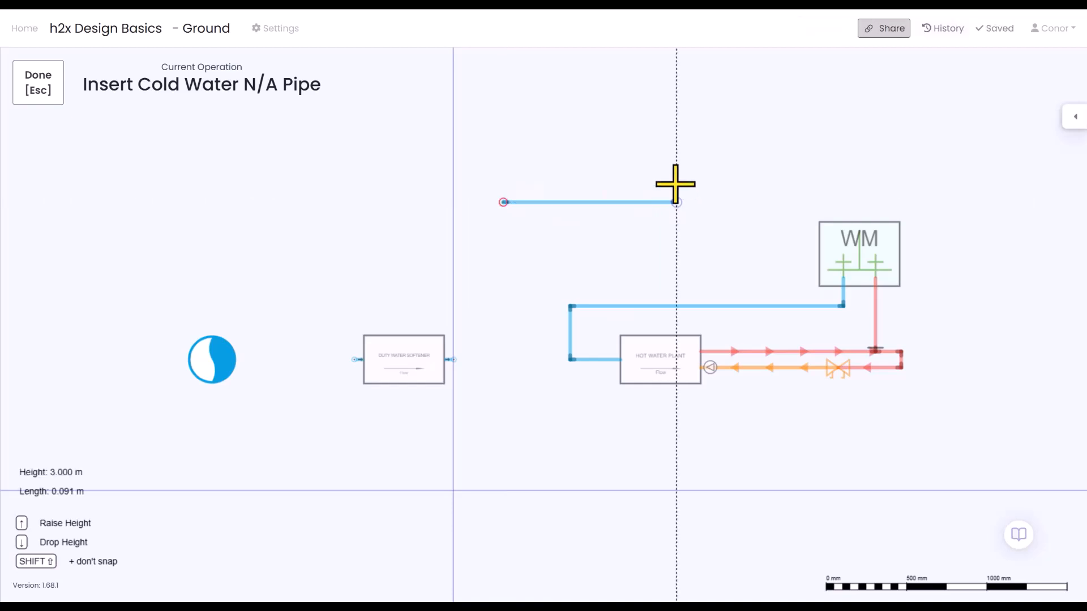
pyautogui.click(674, 146)
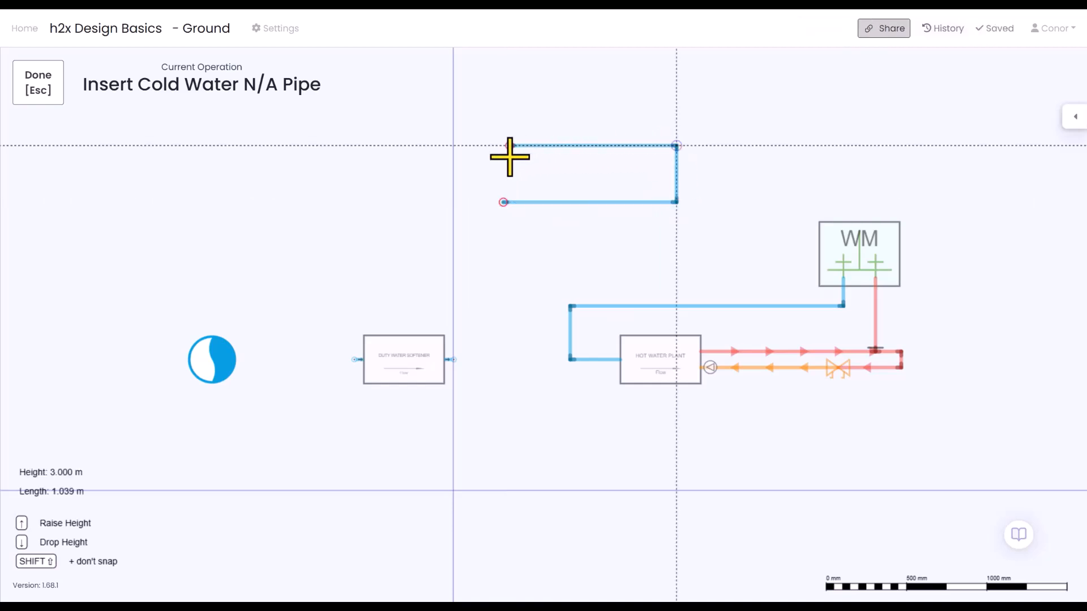
pyautogui.click(510, 145)
pyautogui.click(510, 104)
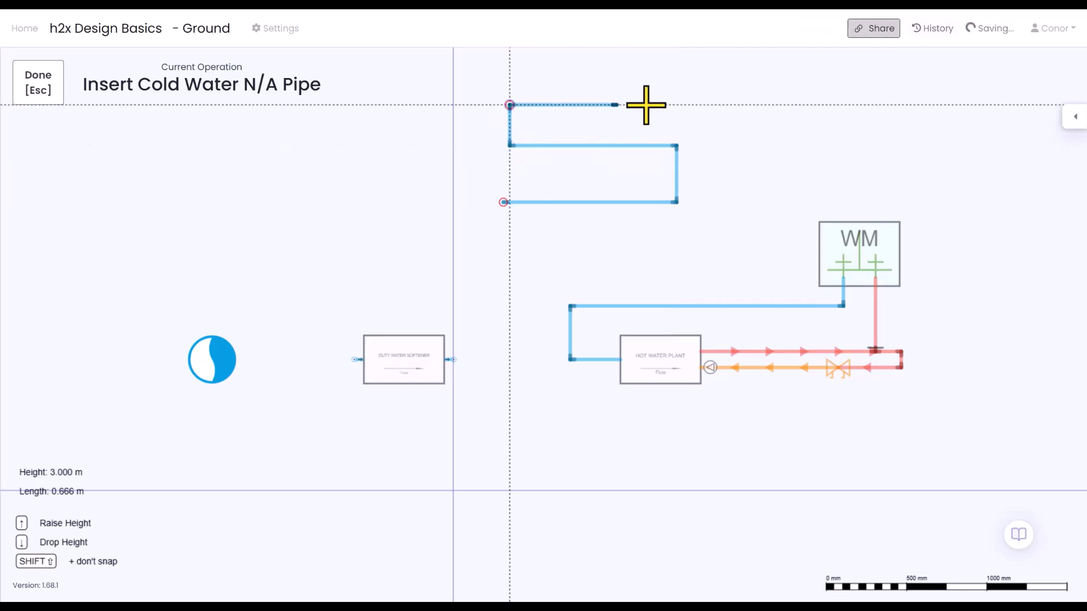
pyautogui.click(682, 105)
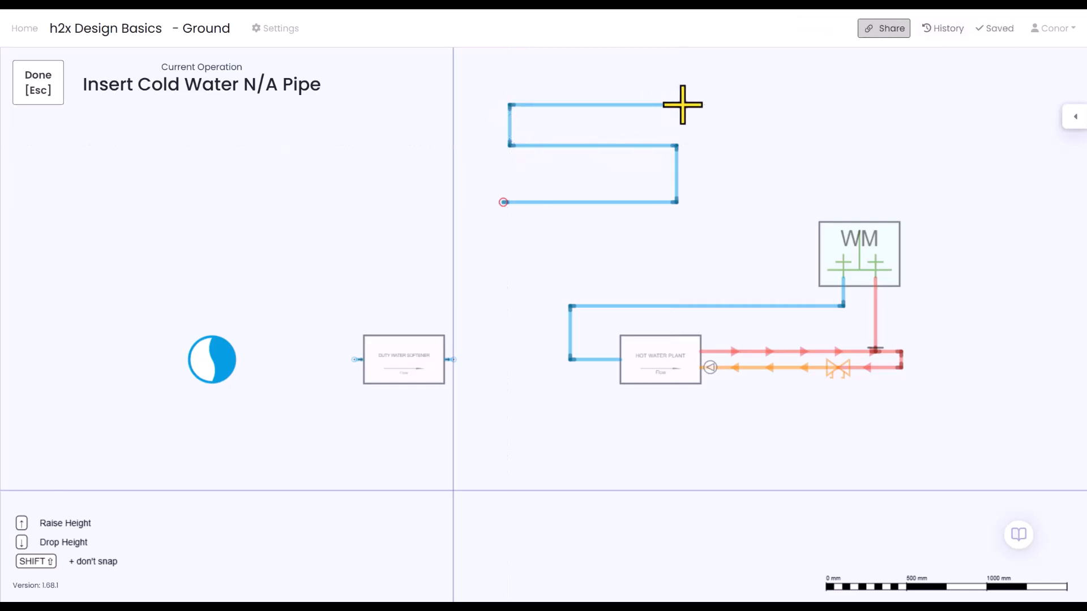
pyautogui.press('Escape')
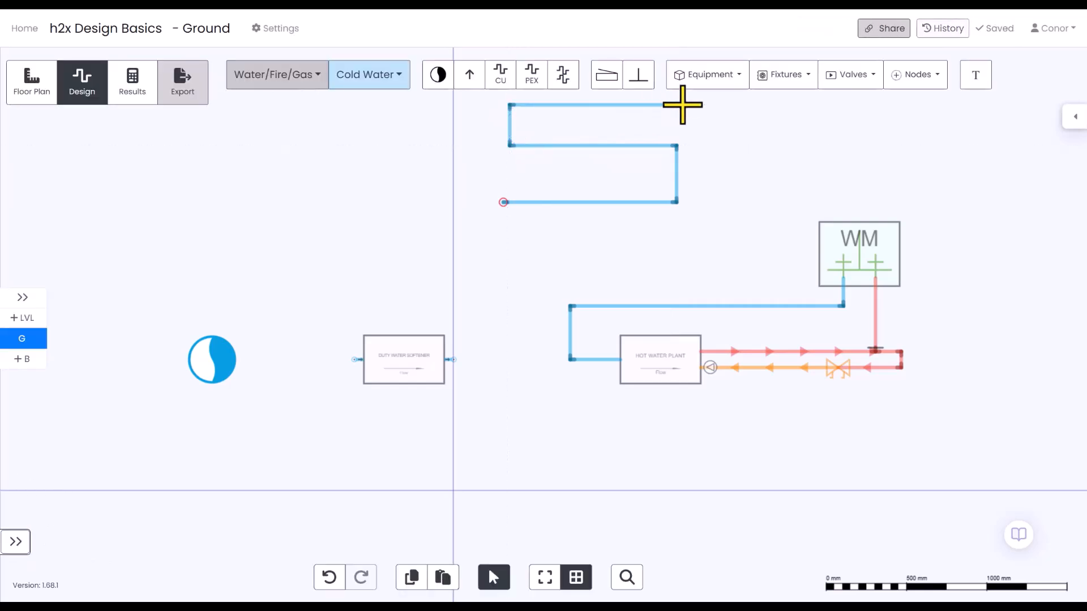
# Connect the cold water elbow near the hot water plant to the serpentine's lowest run, and pipe the flow source to the softener's inlet.
pyautogui.click(498, 79)
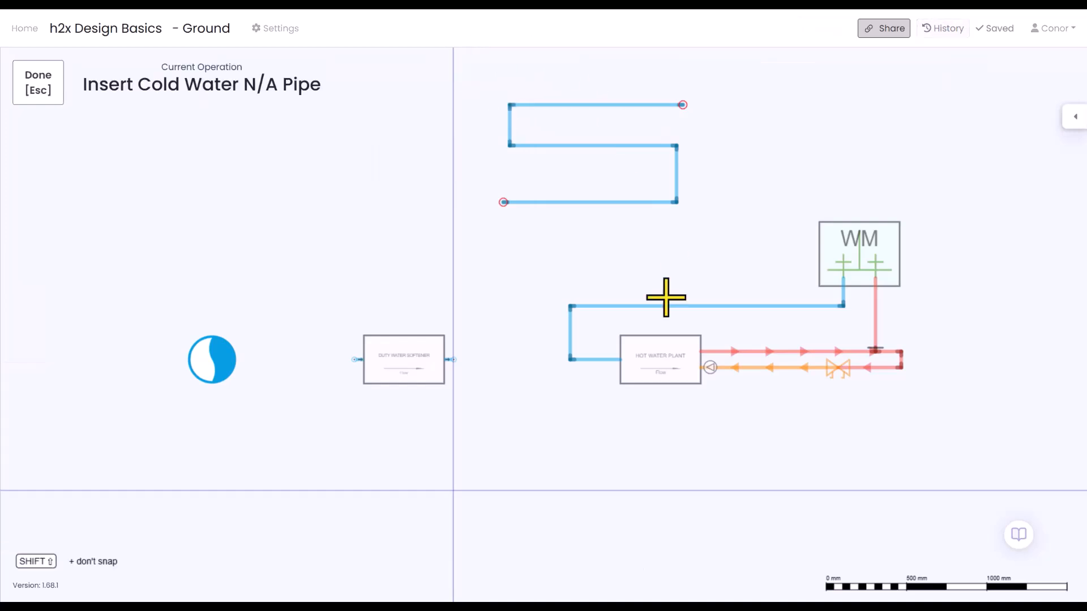
pyautogui.click(569, 306)
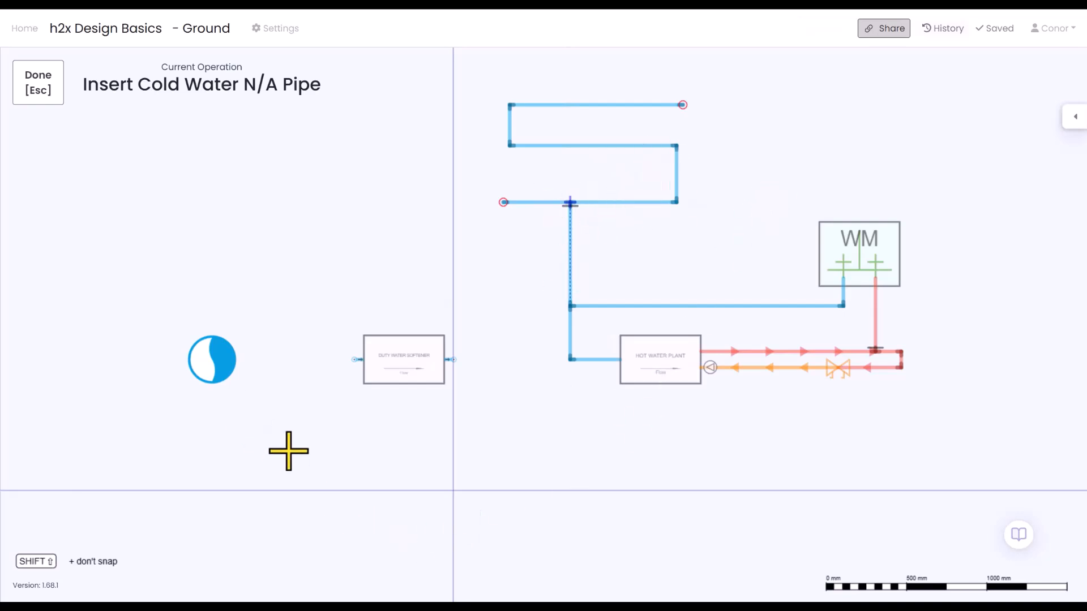
pyautogui.click(363, 359)
pyautogui.click(211, 359)
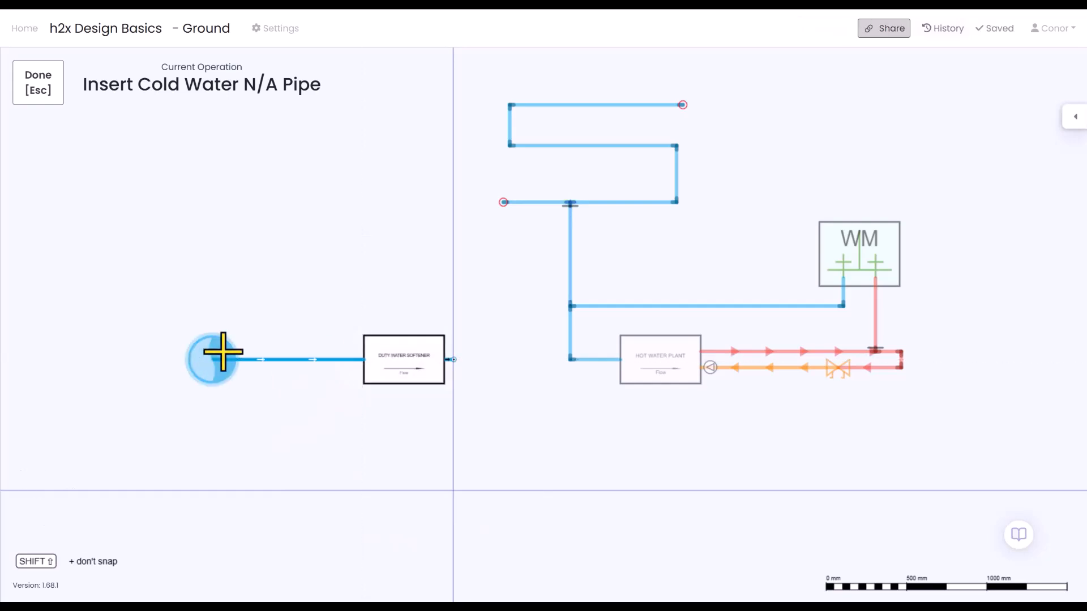
pyautogui.press('Escape')
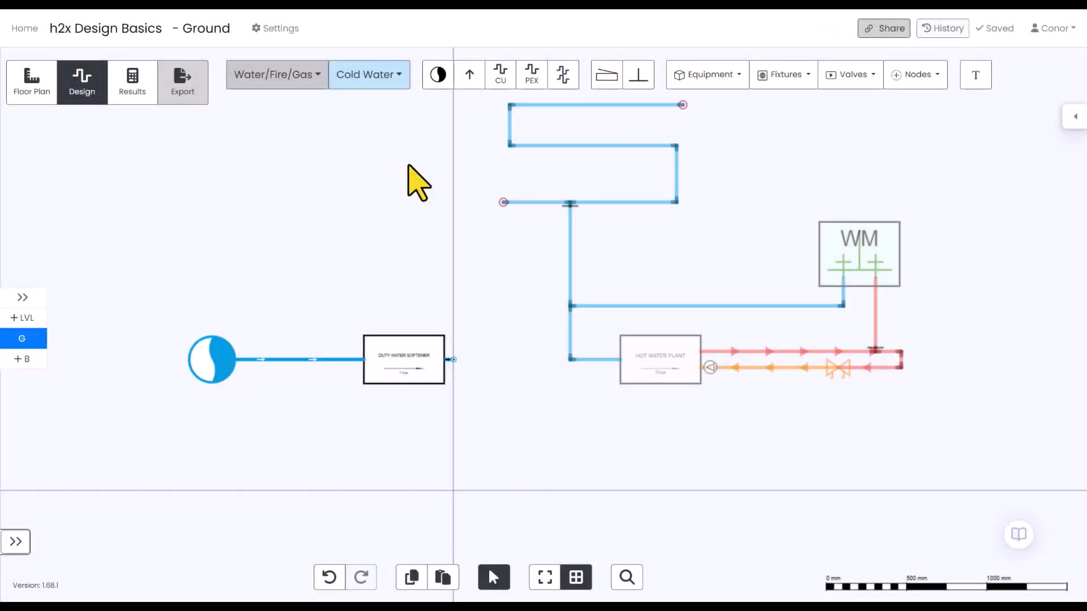
# Connect the softener's outlet to the cold water pipe feeding the hot water plant using the multi-pipe tool.
pyautogui.click(563, 75)
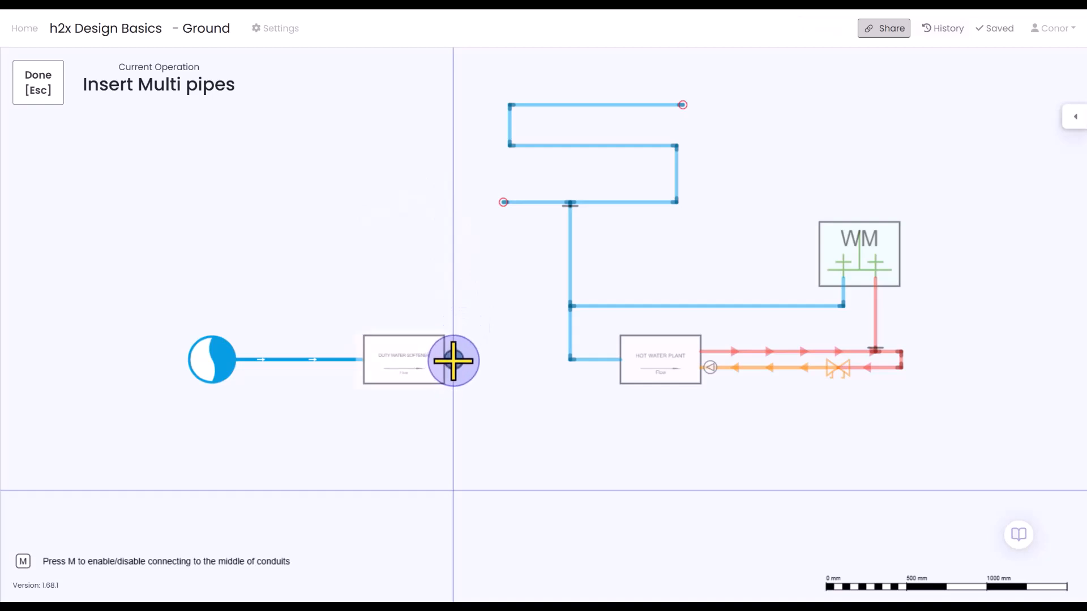
pyautogui.click(453, 360)
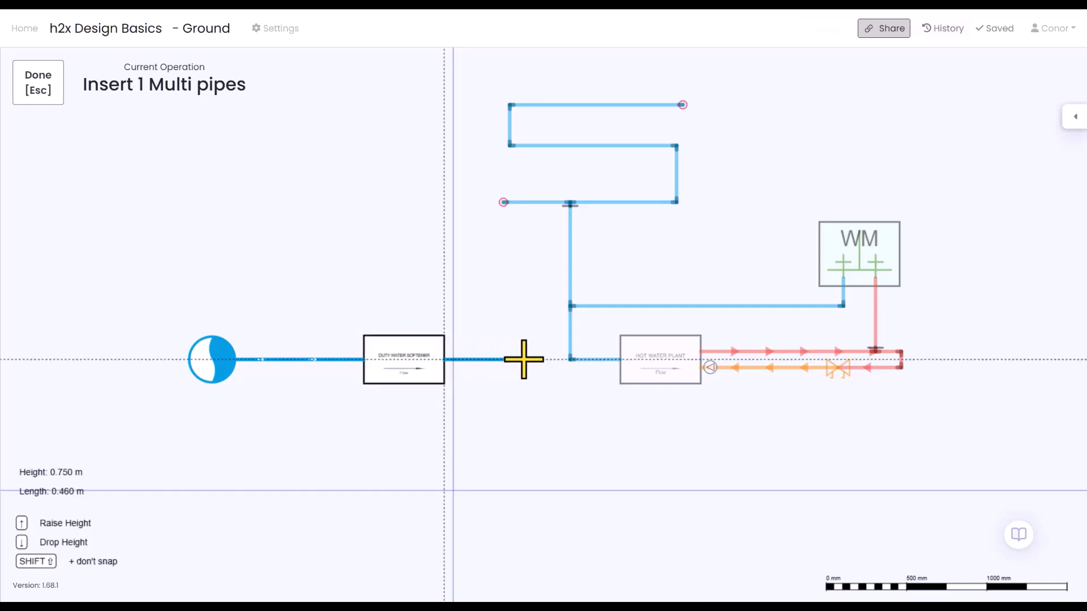
pyautogui.click(567, 360)
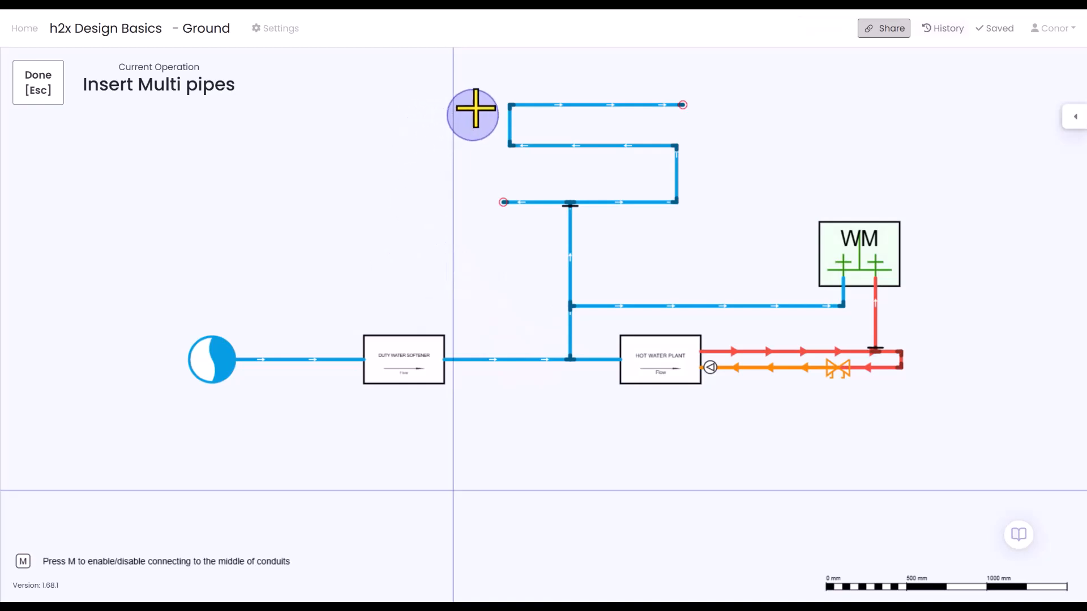
# Extend two pipes together from the serpentine's upper left corners: about 1 m left, down, and back to the right.
pyautogui.scroll(-2, 487, 109)
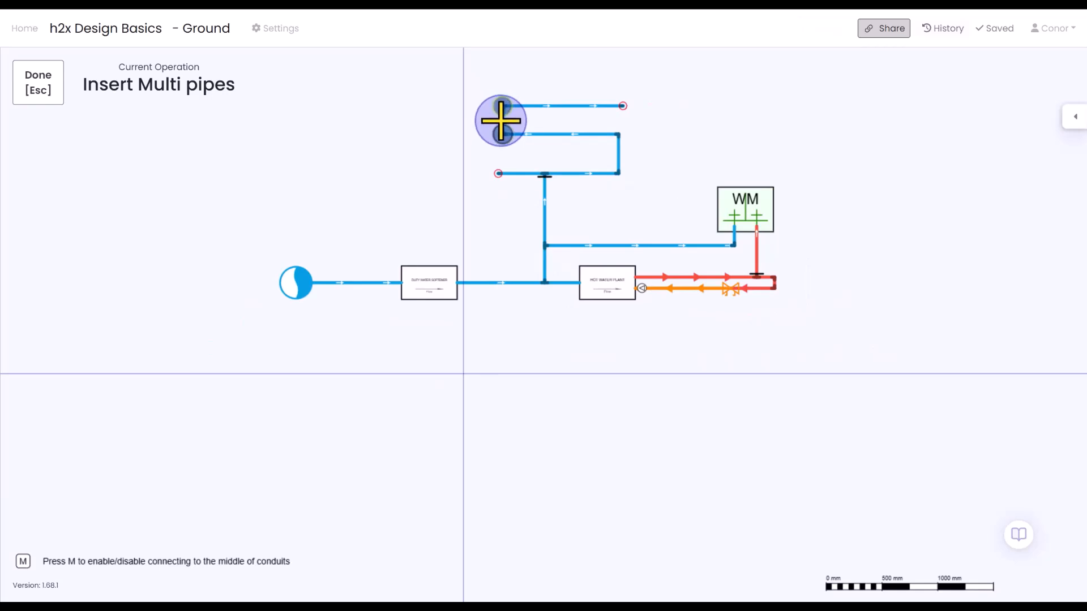
pyautogui.click(501, 121)
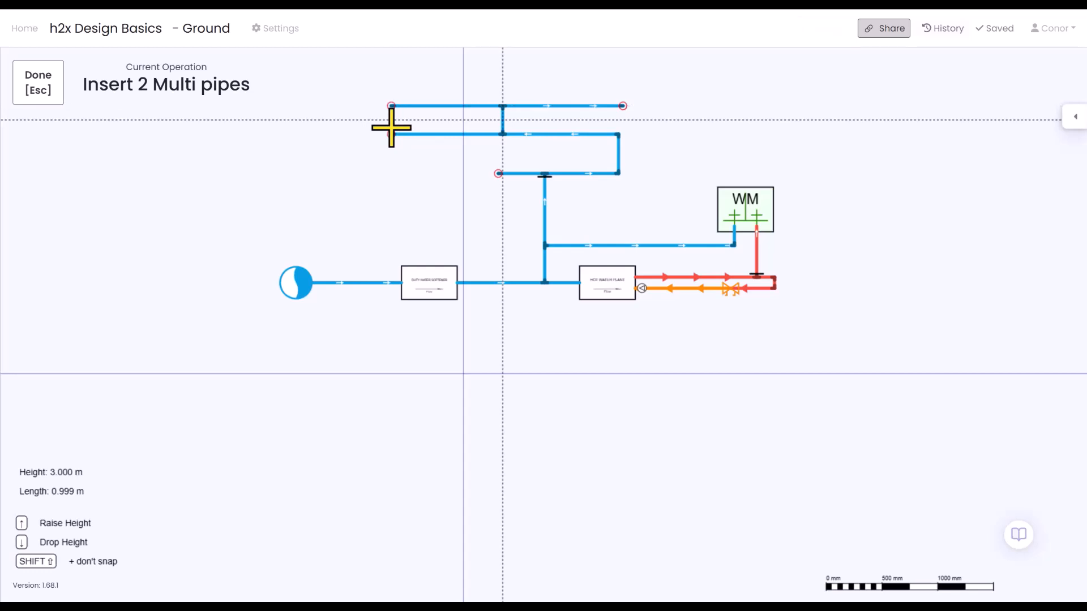
pyautogui.click(391, 128)
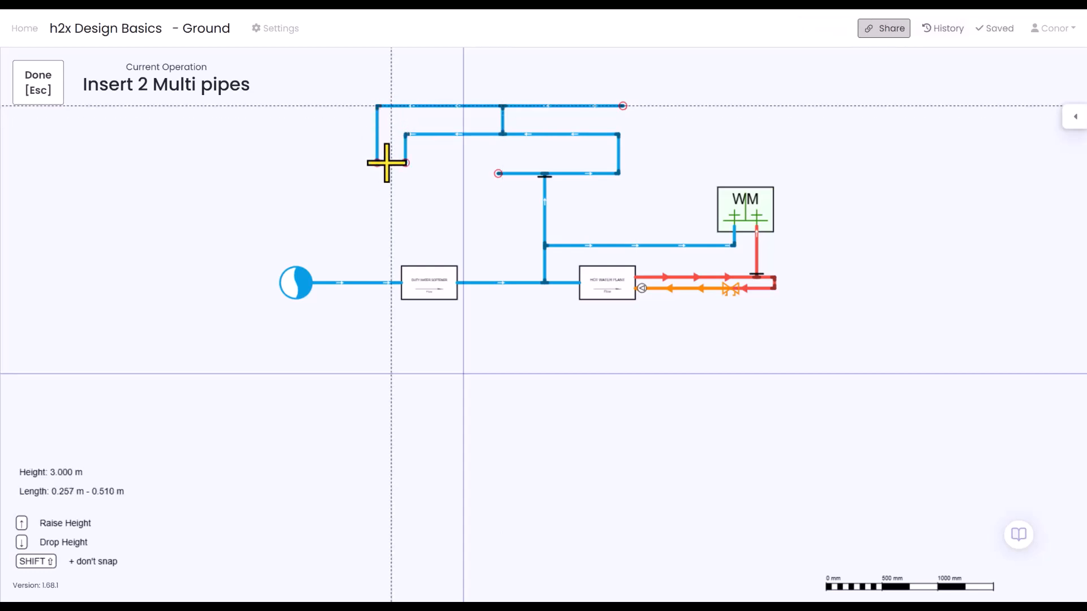
pyautogui.click(381, 163)
pyautogui.click(457, 155)
pyautogui.press('Escape')
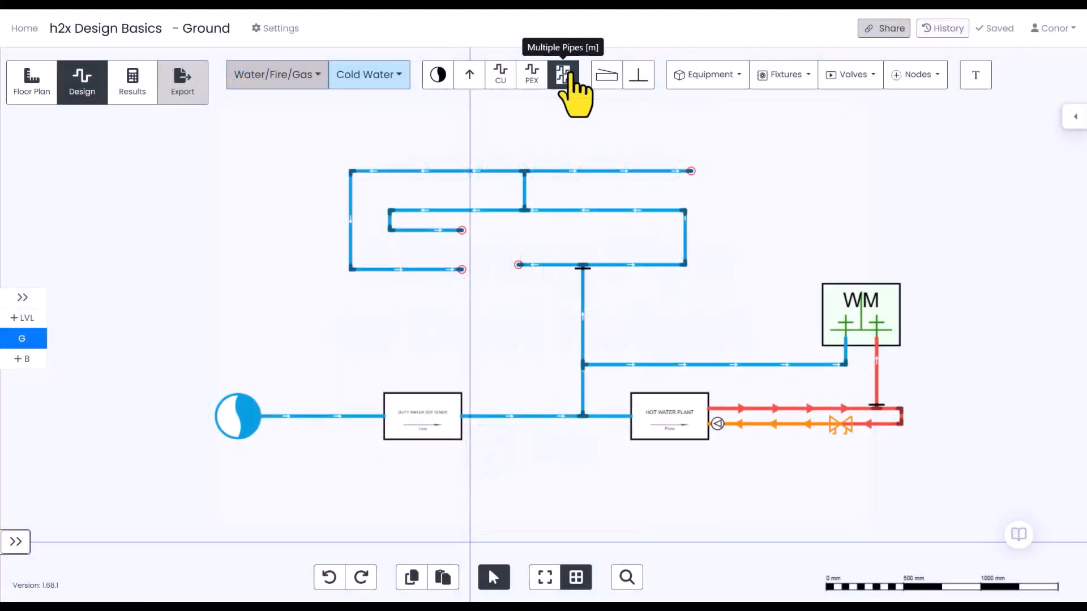
# Draw a downward pipe run about 0.47 m long at 2.2 m height from the open end of the lower extended pipe.
pyautogui.click(567, 77)
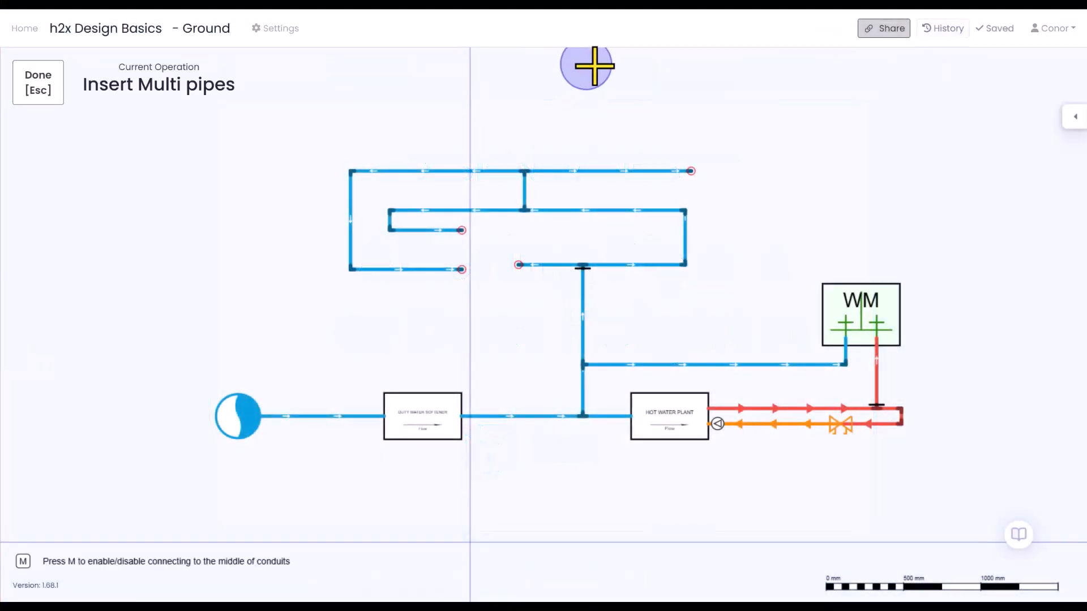
pyautogui.click(461, 270)
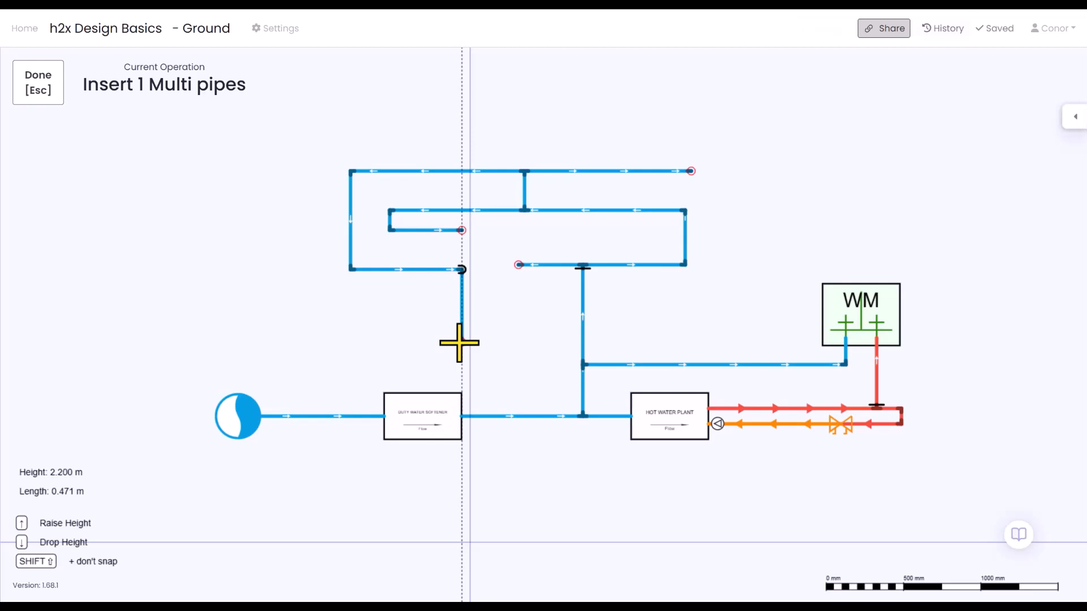
pyautogui.click(459, 343)
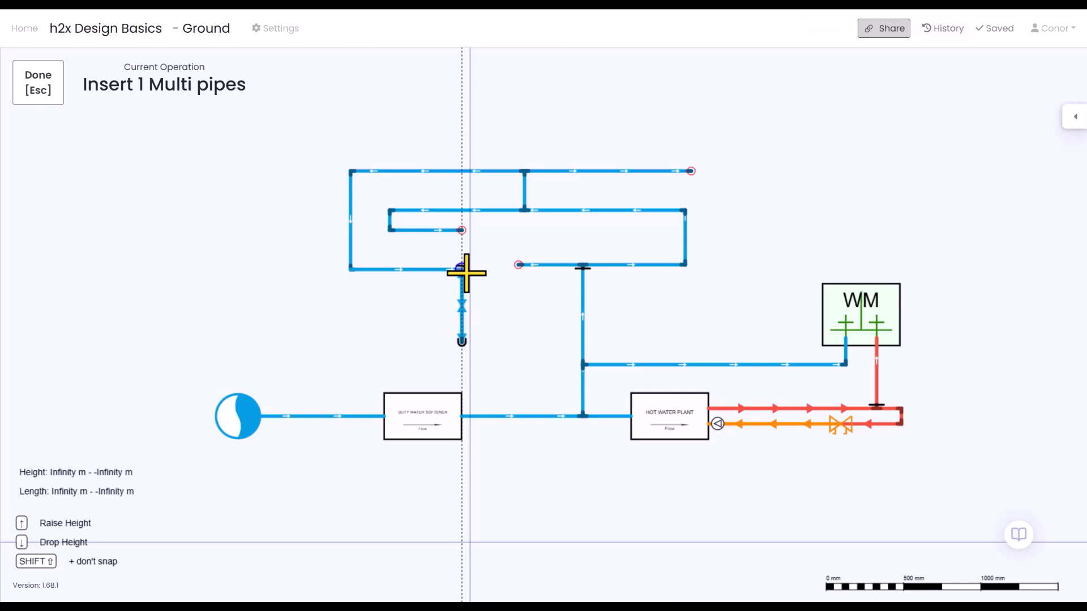
pyautogui.press('Escape')
# Examine the height-change symbols at the new pipe's elbow and at the tee on the serpentine's lowest run.
pyautogui.scroll(5, 470, 283)
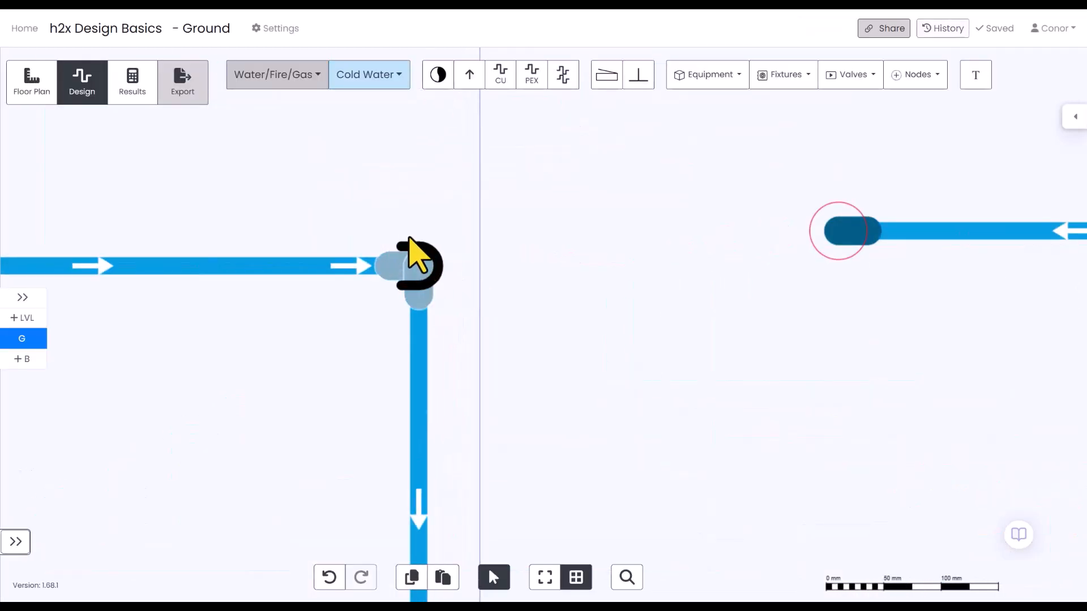
pyautogui.click(424, 320)
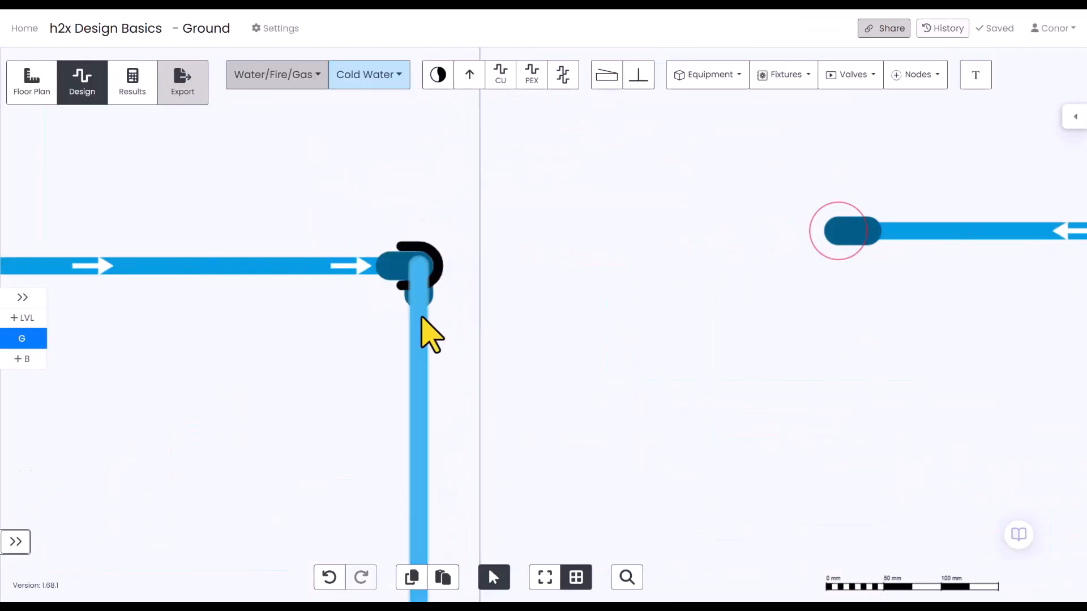
pyautogui.scroll(-5, 600, 297)
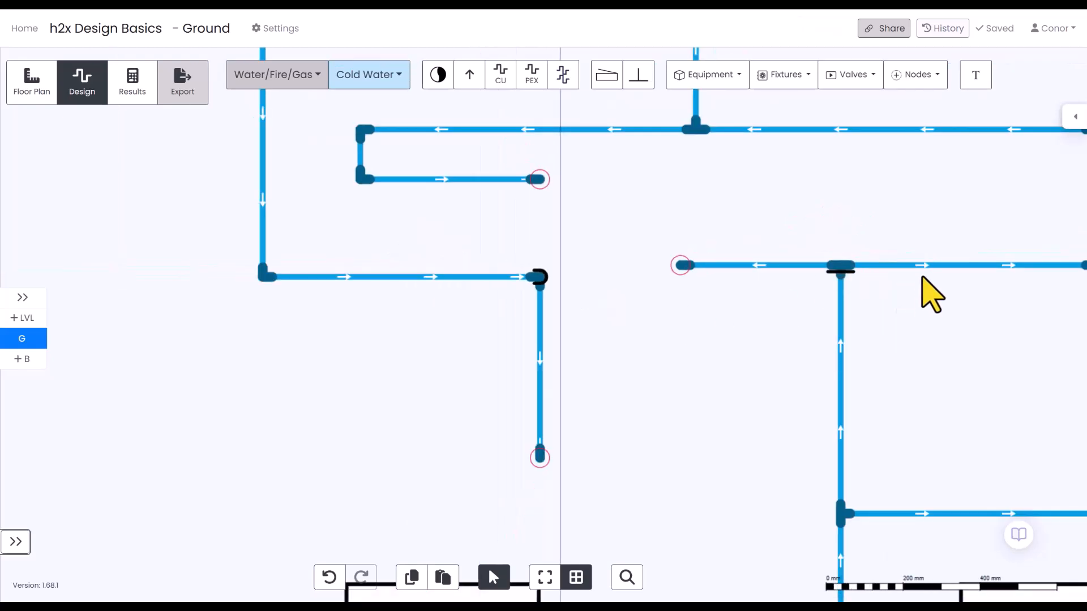
pyautogui.scroll(4, 912, 306)
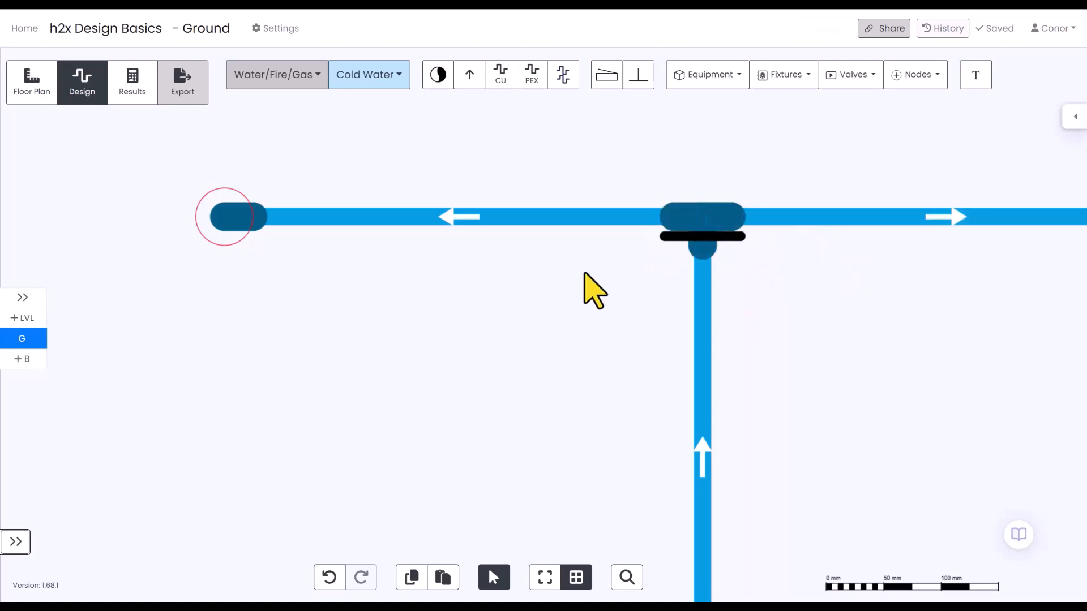
pyautogui.scroll(-5, 474, 324)
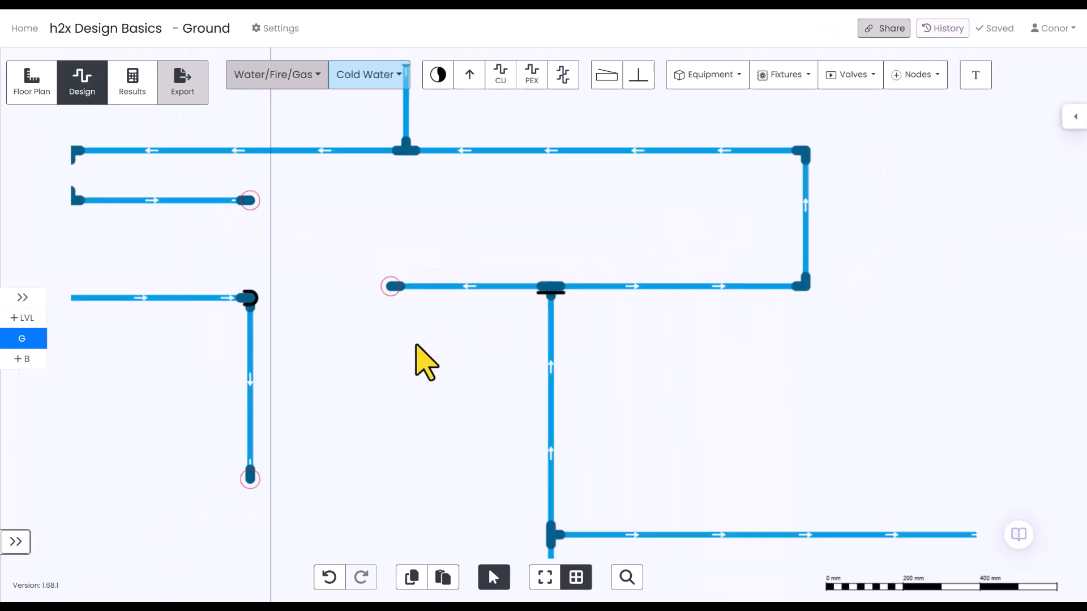
# Extend the downward cold water run with a pipe about 0.74 m long to the left from its open lower end, at 2.2 m height.
pyautogui.moveTo(422, 352); pyautogui.dragTo(601, 327)
pyautogui.click(563, 75)
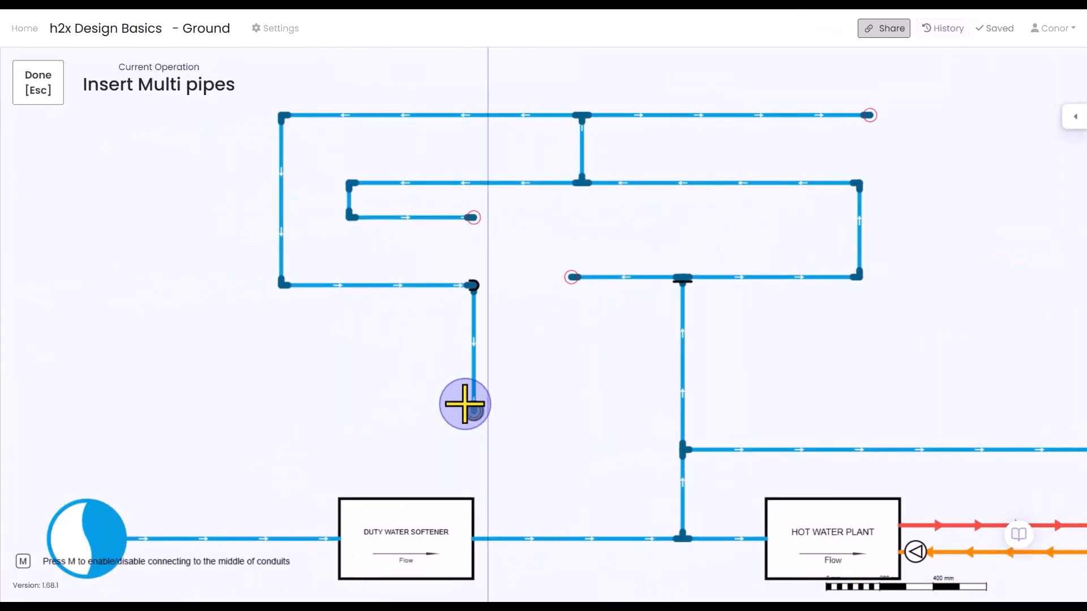
pyautogui.click(473, 411)
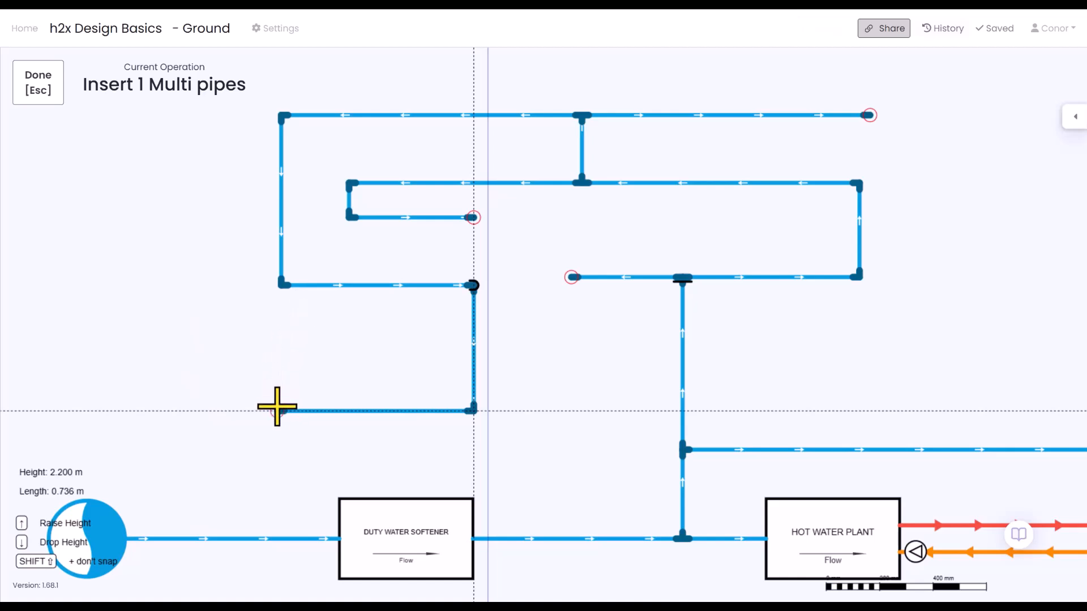
pyautogui.click(277, 407)
pyautogui.press('Escape')
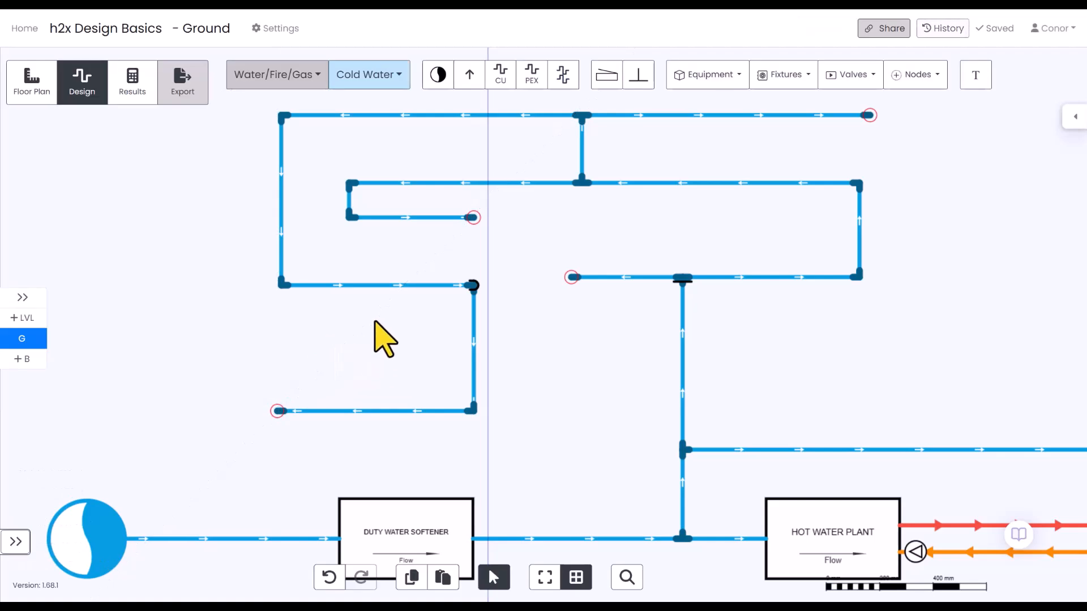
# Examine the general and technical properties of the horizontal pipe that leads into the height-change elbow.
pyautogui.click(375, 286)
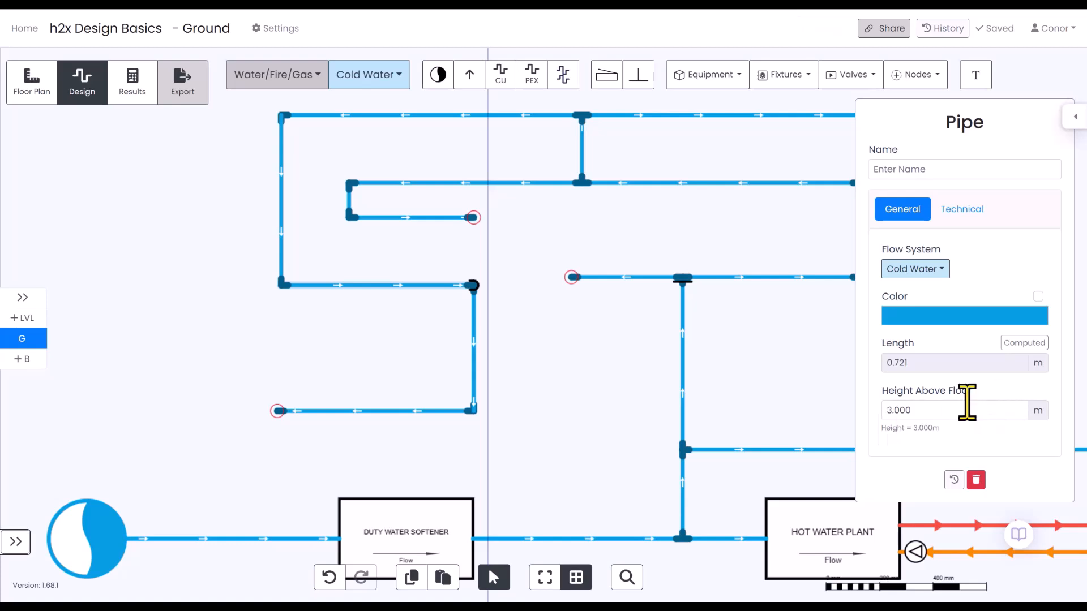
pyautogui.click(969, 210)
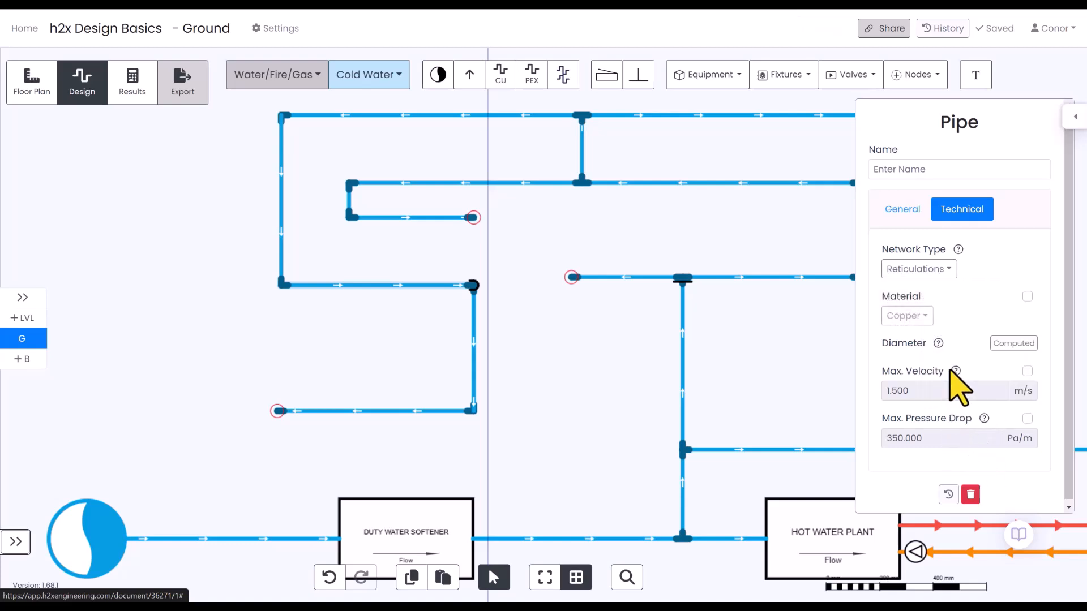
pyautogui.click(542, 351)
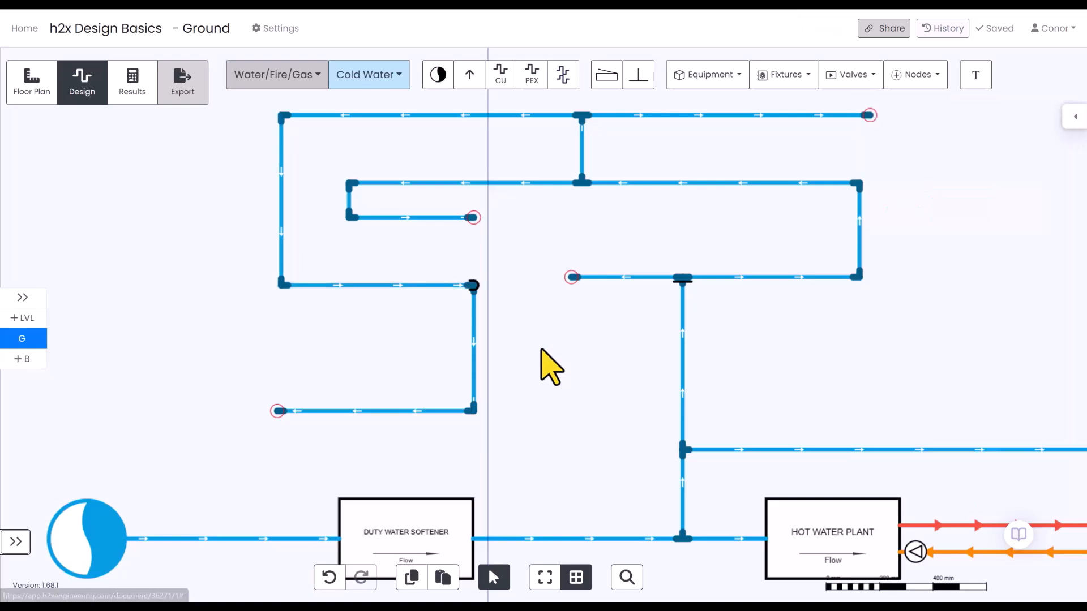
# Select four of the extended pipes together to view their shared properties, and box-select the pipes in that area.
pyautogui.click(377, 286)
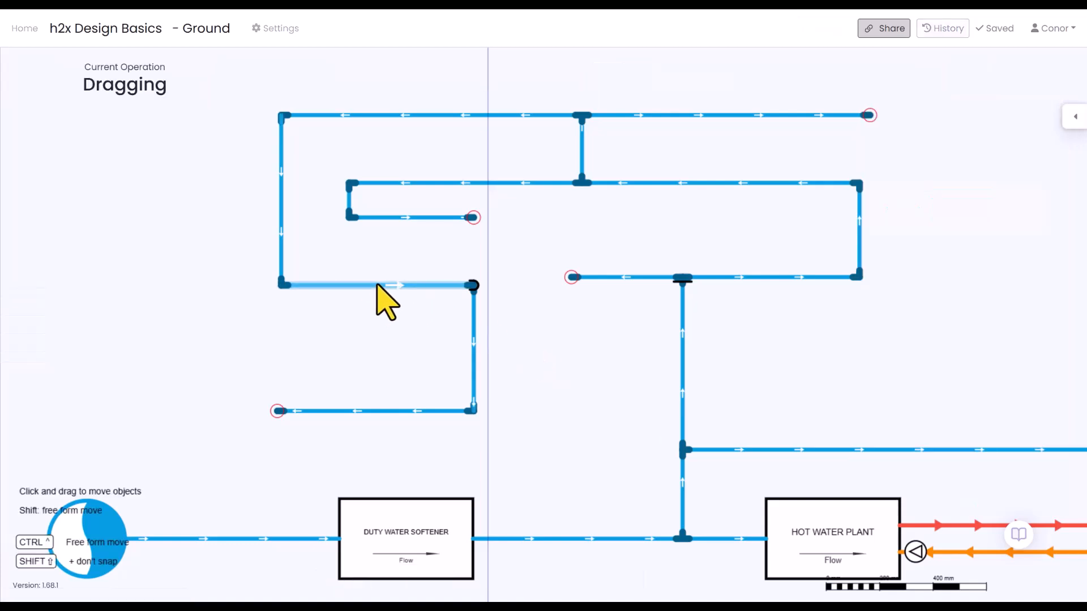
pyautogui.keyDown('ctrl'); pyautogui.click(407, 217); pyautogui.keyUp('ctrl')
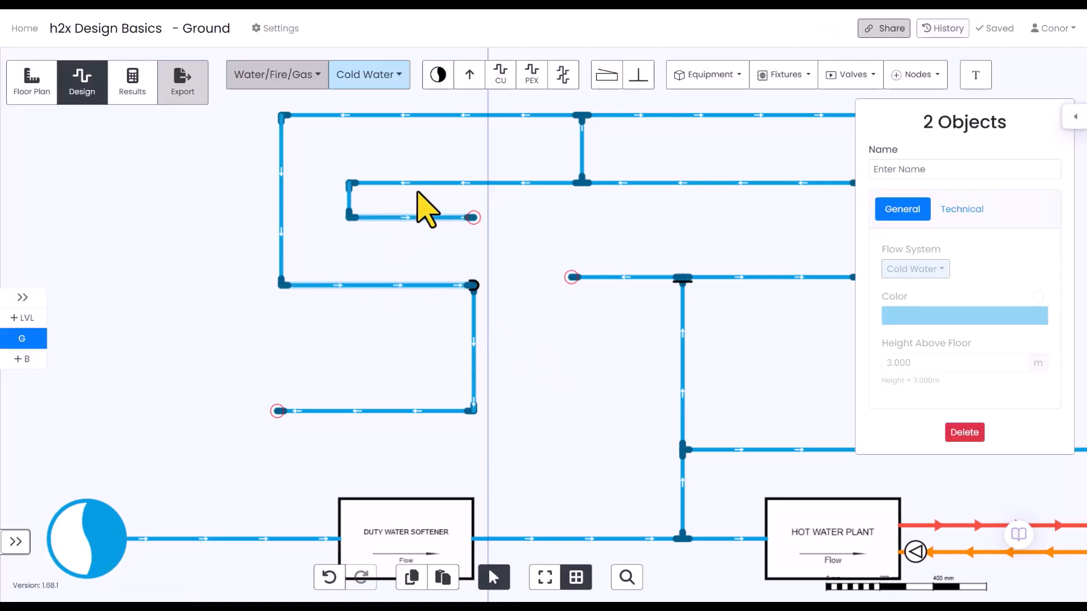
pyautogui.keyDown('ctrl'); pyautogui.click(426, 182); pyautogui.keyUp('ctrl')
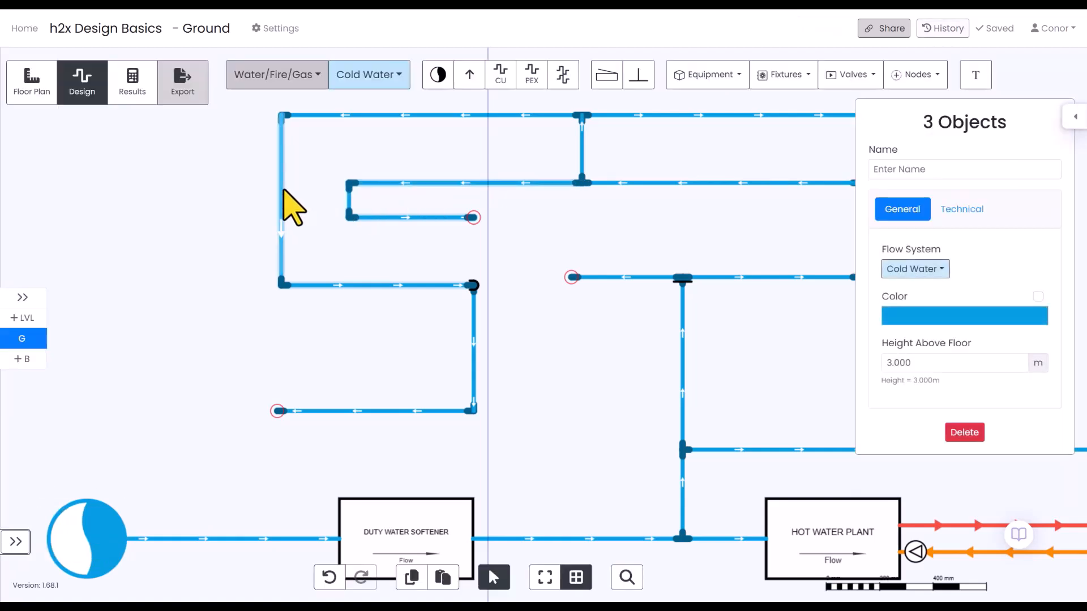
pyautogui.keyDown('ctrl'); pyautogui.click(283, 189); pyautogui.keyUp('ctrl')
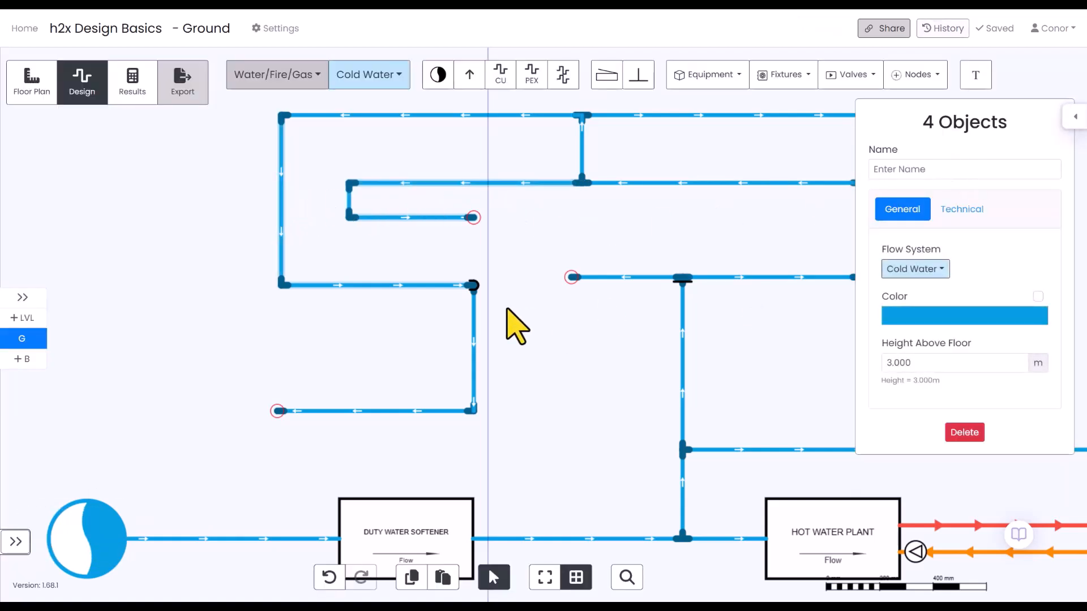
pyautogui.moveTo(163, 160); pyautogui.dragTo(564, 474)
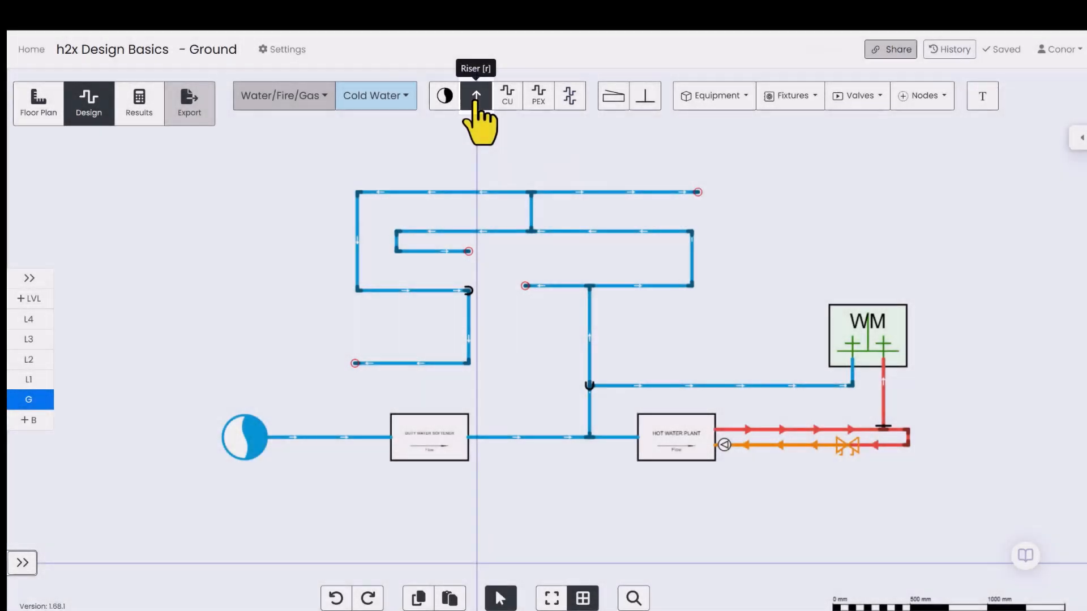
# Place two cold water risers: one on the vertical pipe above the washing machine branch and one standing free just to its right.
pyautogui.click(476, 96)
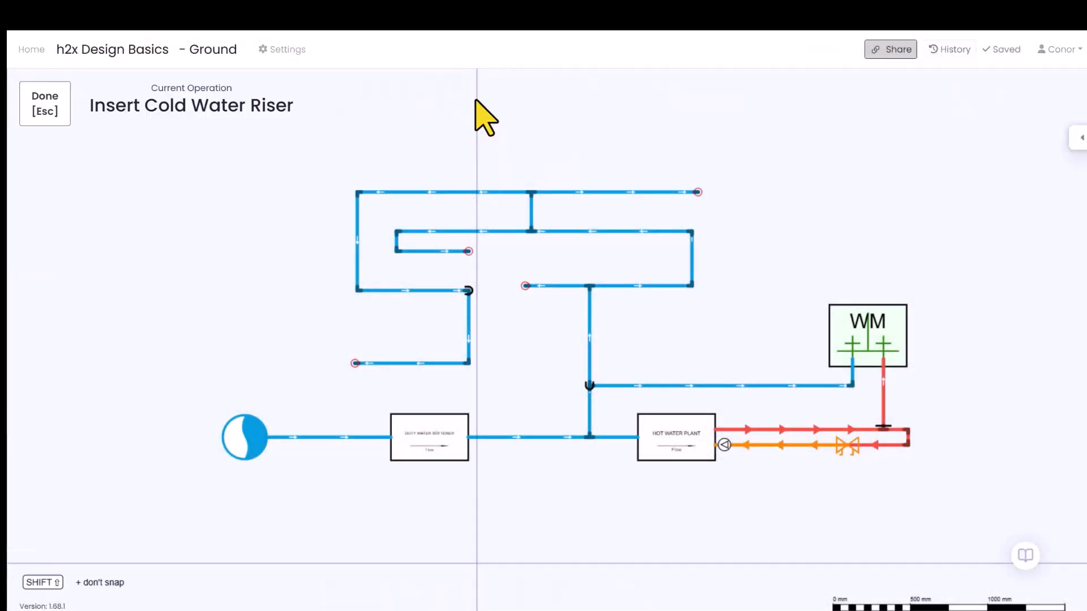
pyautogui.click(590, 338)
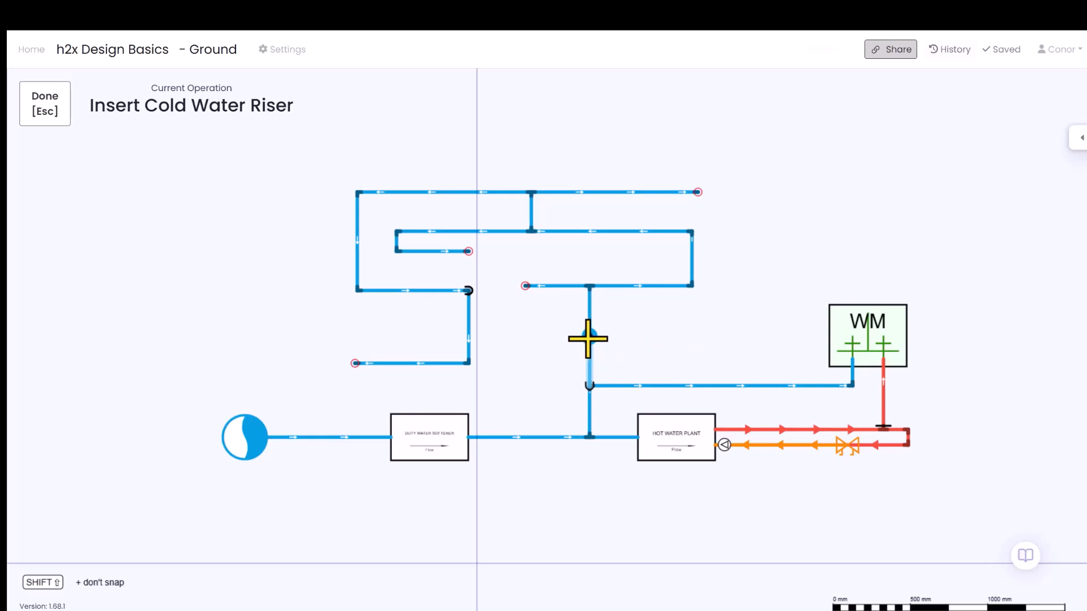
pyautogui.click(629, 338)
pyautogui.press('Escape')
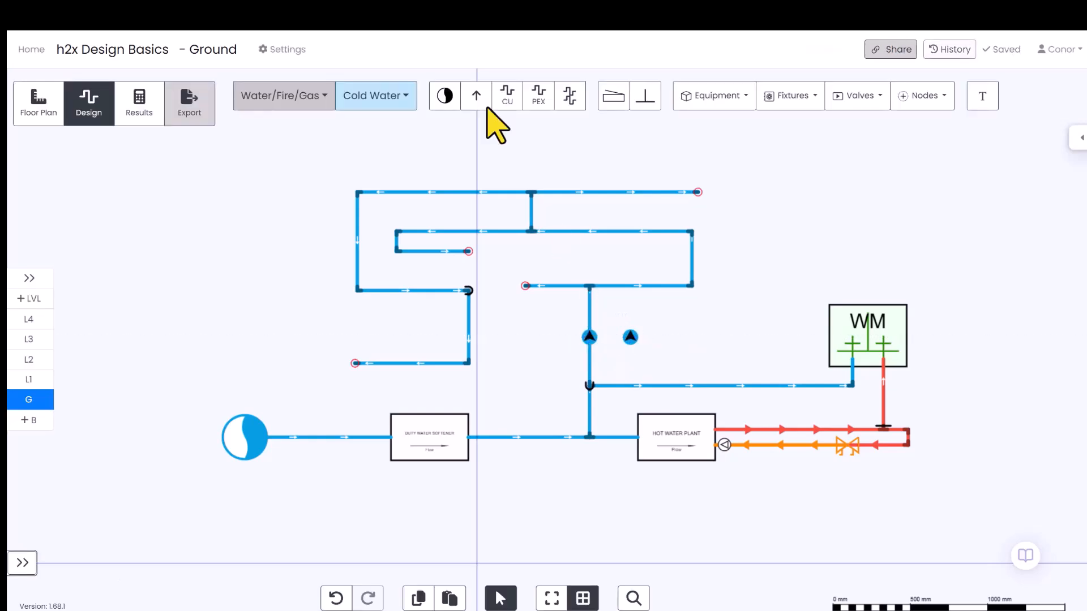
# Connect the free-standing riser to the horizontal cold water pipe directly above it with a single pipe from the multi-pipe tool.
pyautogui.click(571, 96)
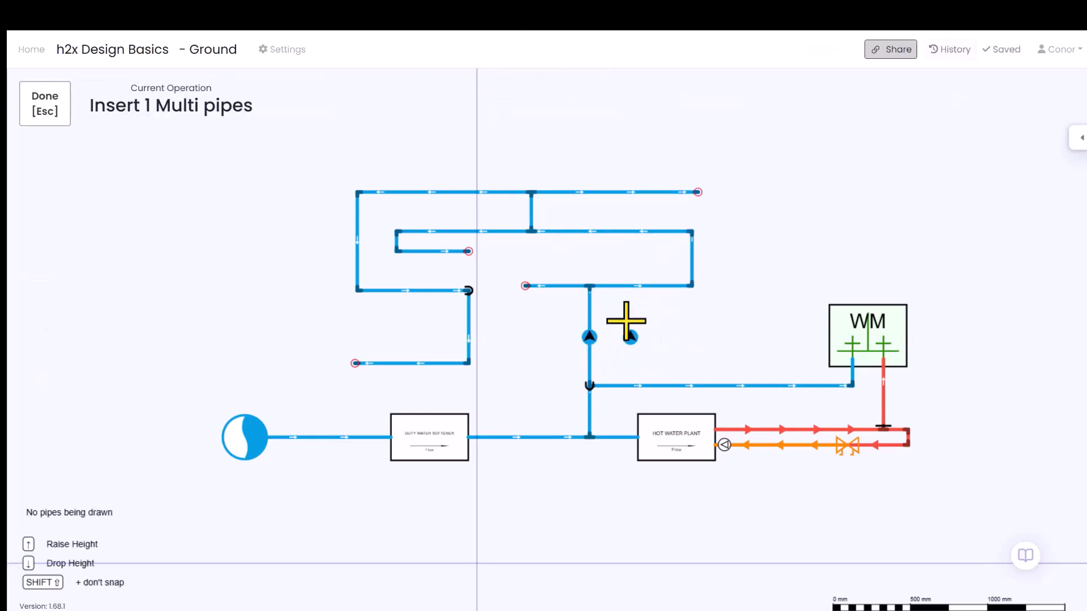
pyautogui.click(630, 337)
pyautogui.click(628, 286)
pyautogui.press('Escape')
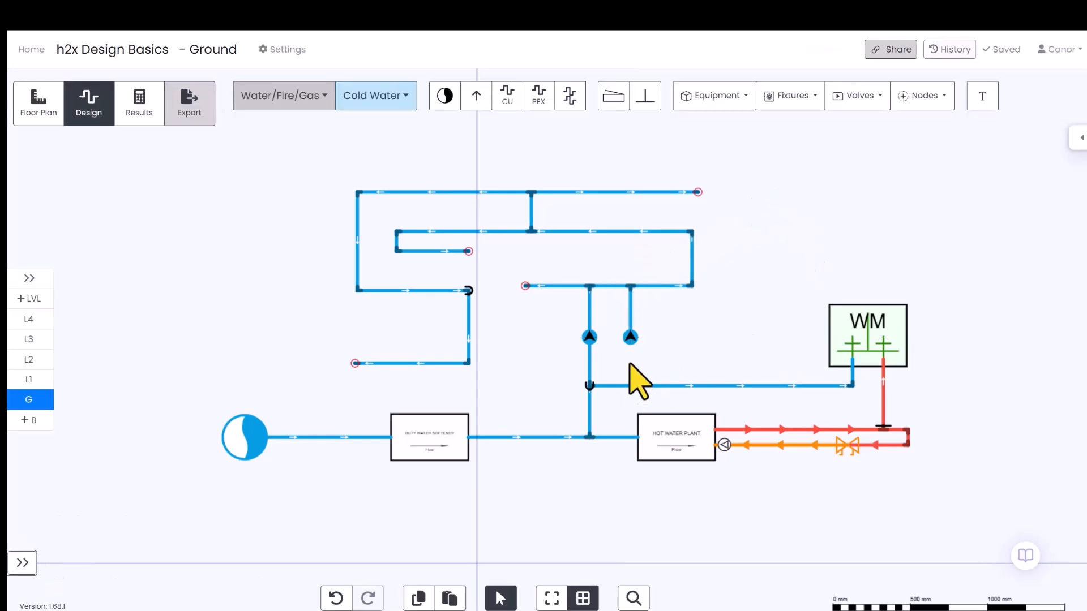
# Review the newly connected riser's properties and check both risers on Levels 4, 3, 2 and 1, returning to Ground.
pyautogui.click(630, 340)
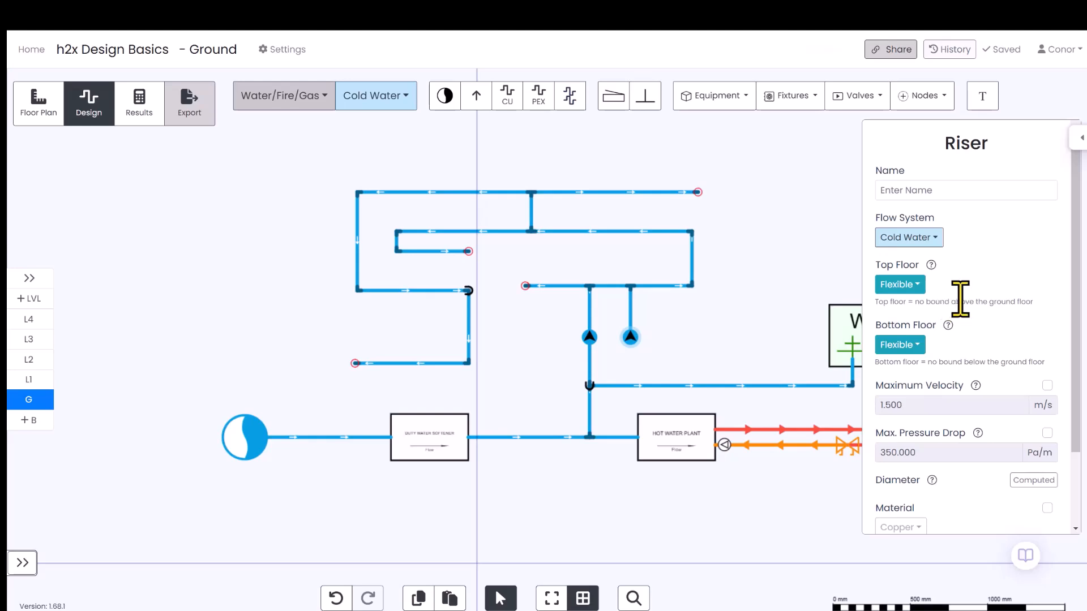
pyautogui.click(45, 320)
pyautogui.click(31, 339)
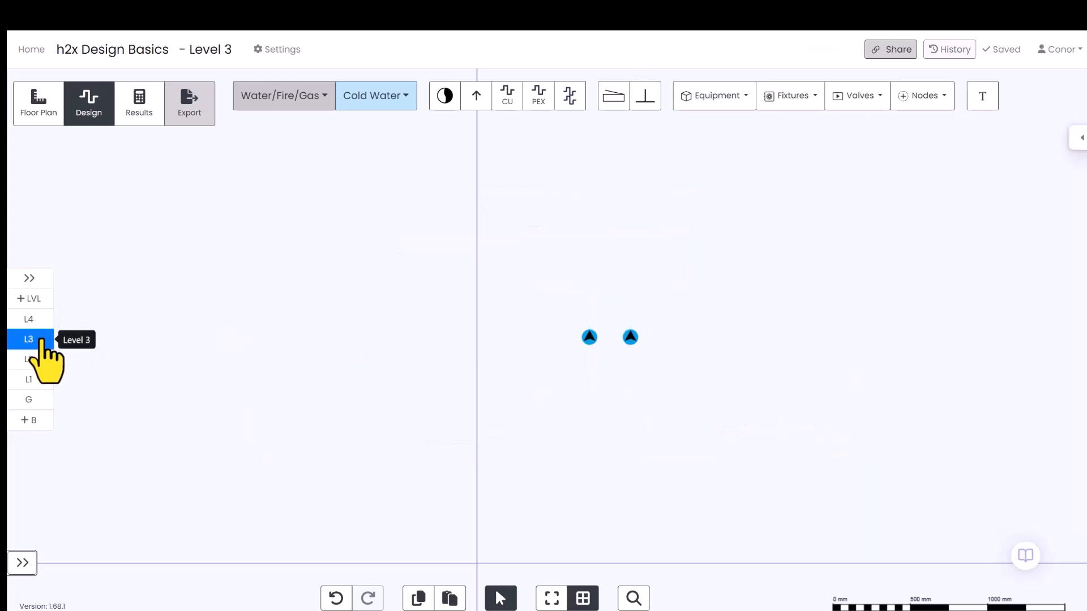
pyautogui.click(32, 359)
pyautogui.click(31, 379)
pyautogui.click(34, 399)
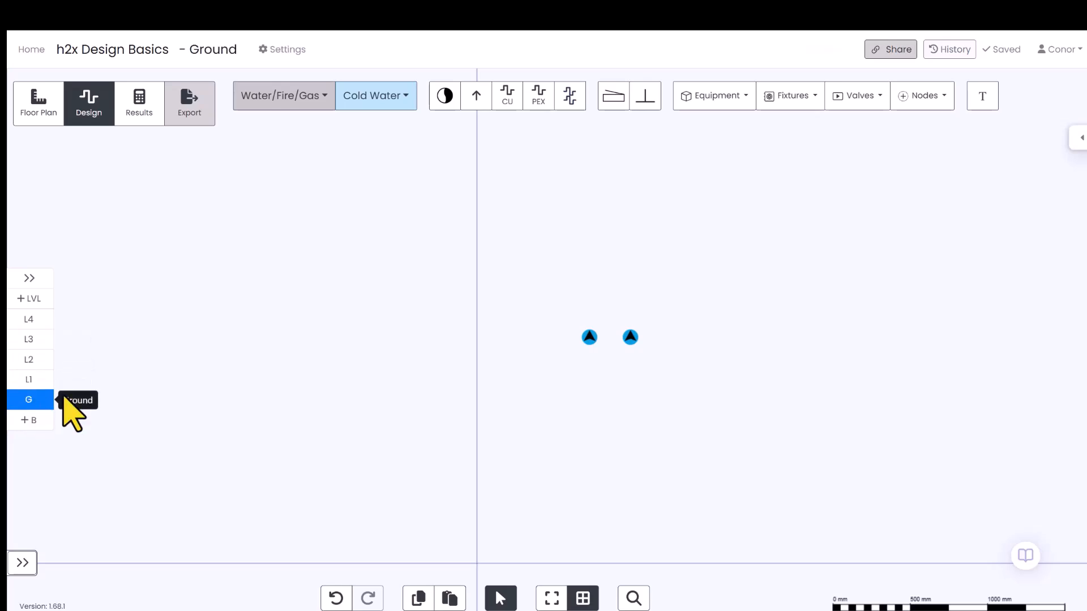
# Set the top floor of the riser on the short branch pipe to Level 2.
pyautogui.click(632, 338)
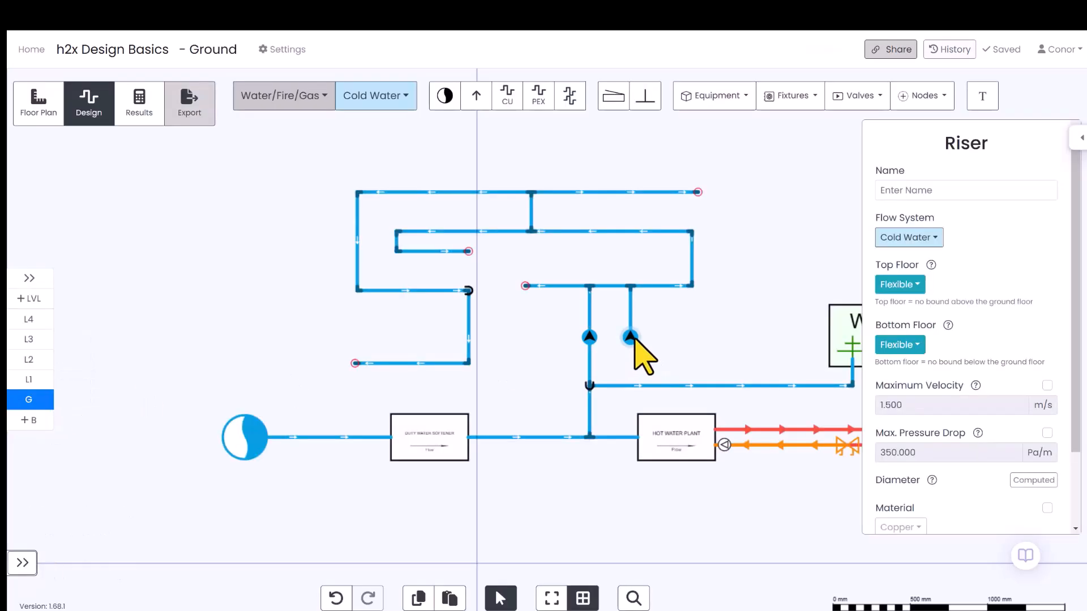
pyautogui.click(916, 284)
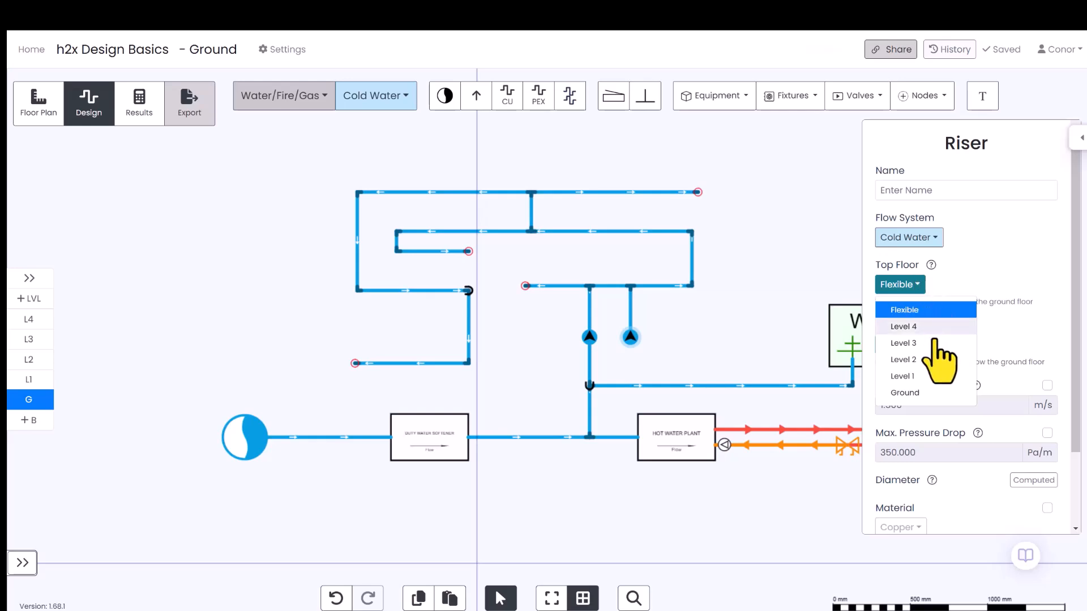
pyautogui.click(934, 359)
pyautogui.click(146, 334)
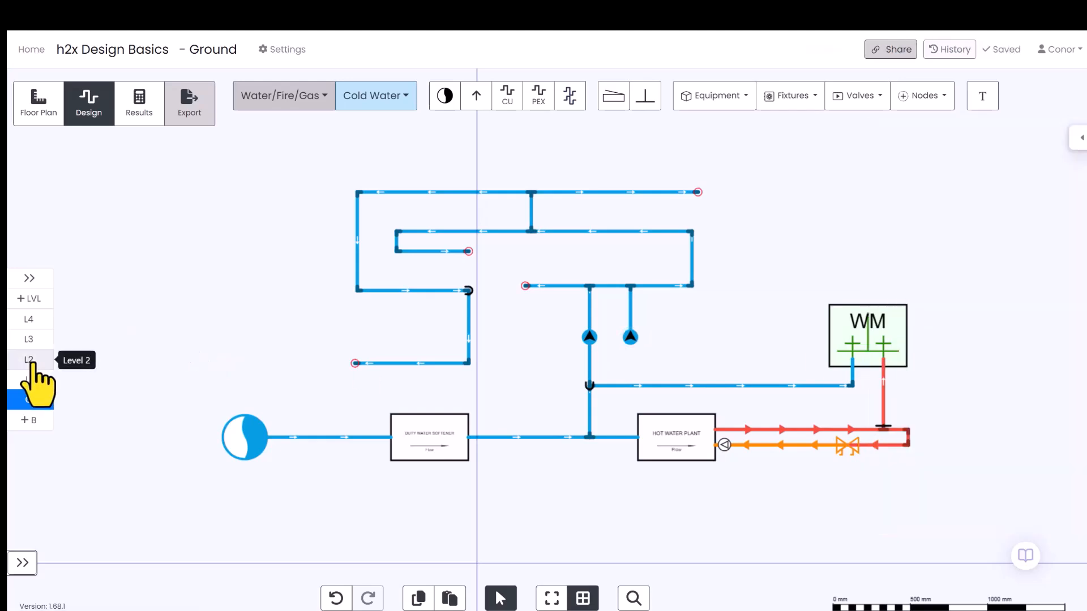
# Check on Levels 2, 3 and 4 where each of the two risers extends.
pyautogui.click(29, 360)
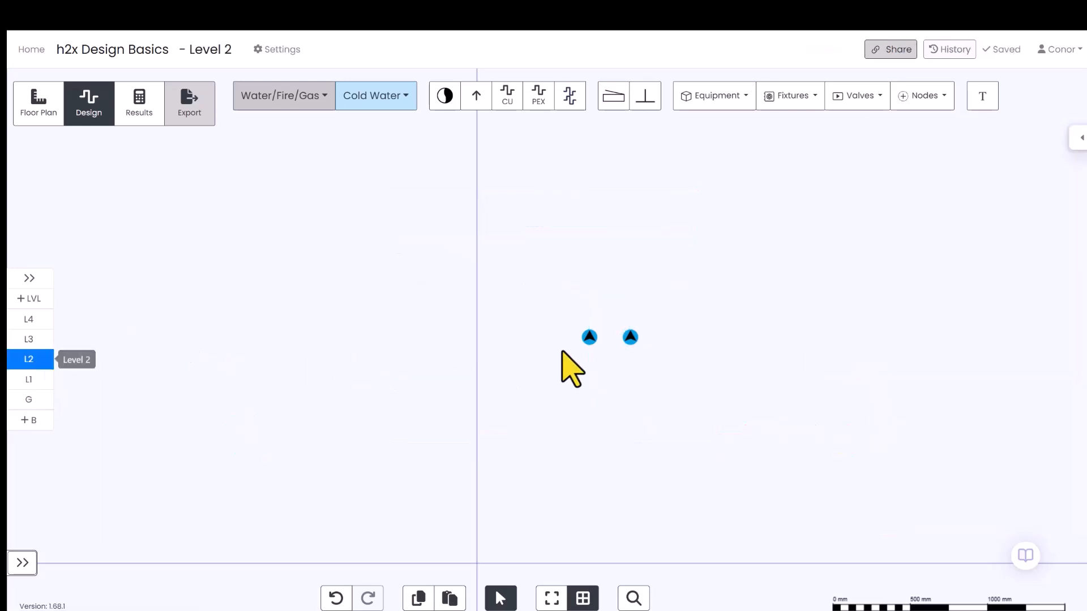
pyautogui.click(28, 339)
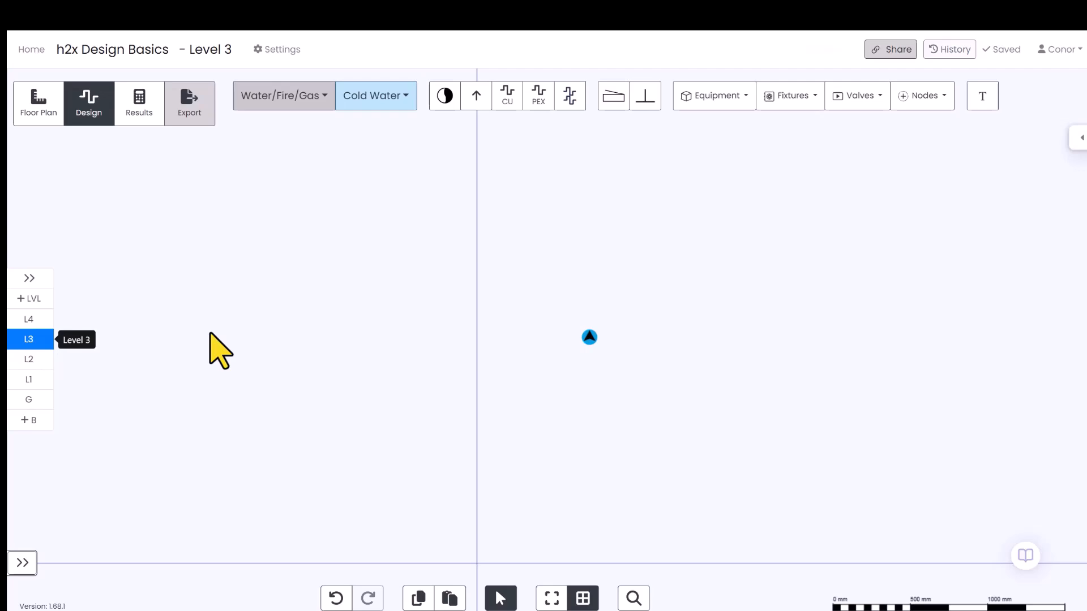
pyautogui.click(28, 319)
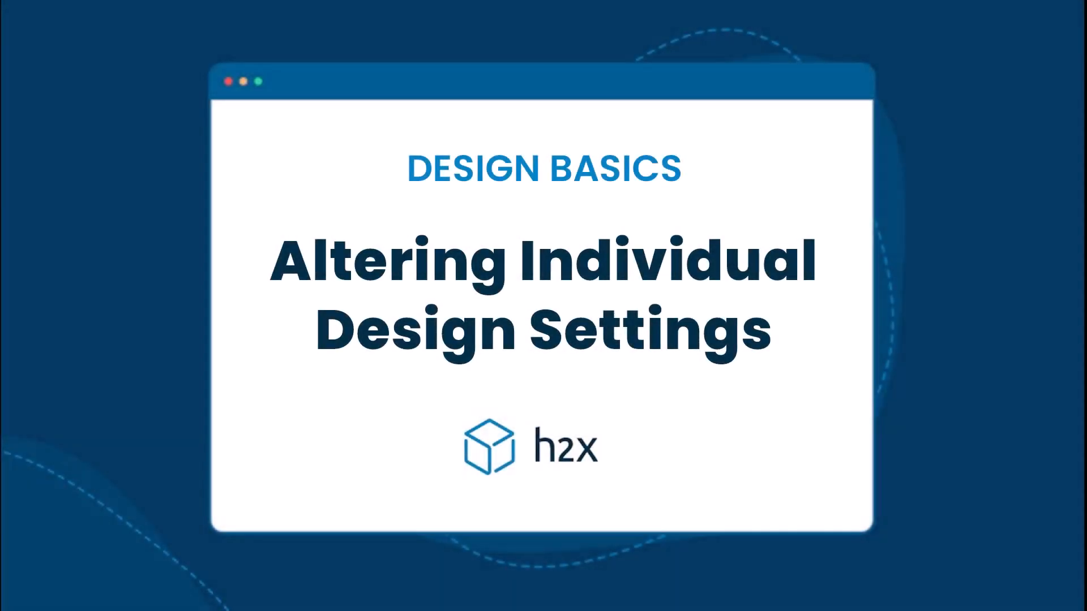